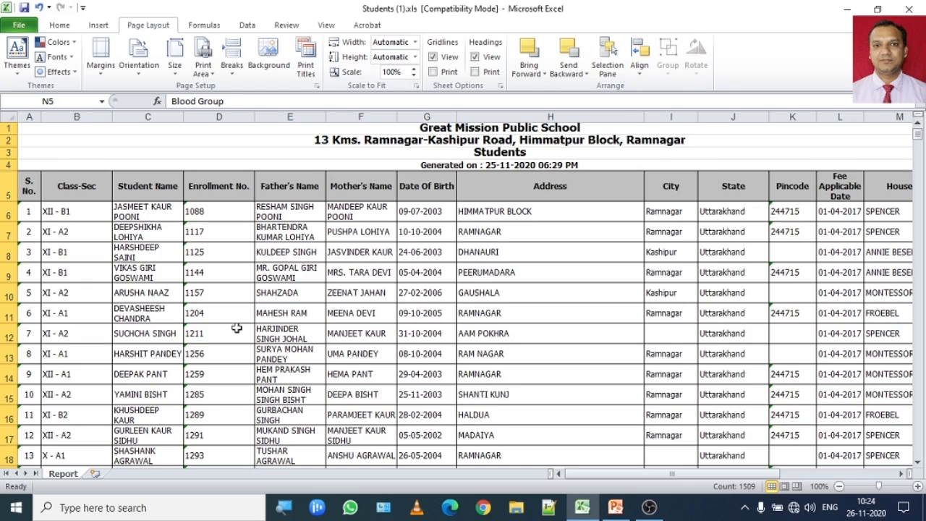
# Insert a new worksheet after the Report sheet and delete it again
pyautogui.click(60, 475)
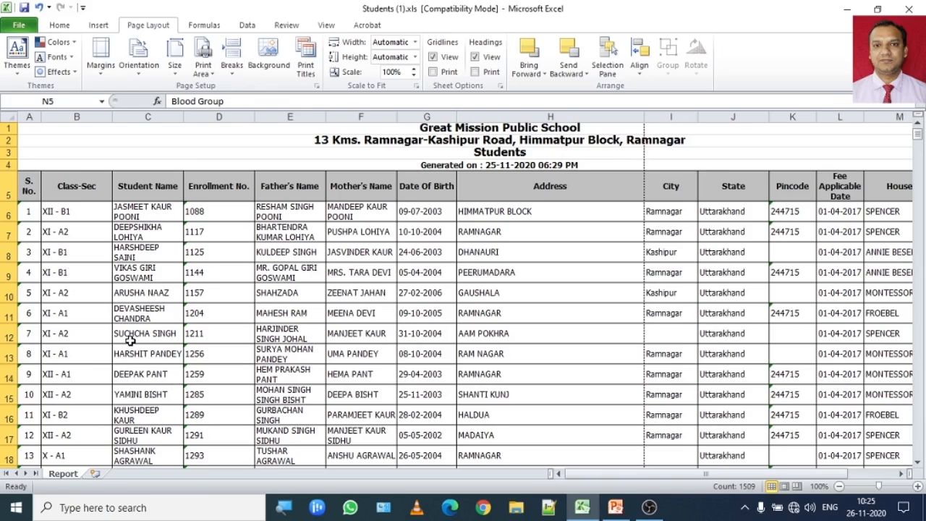
pyautogui.click(97, 477)
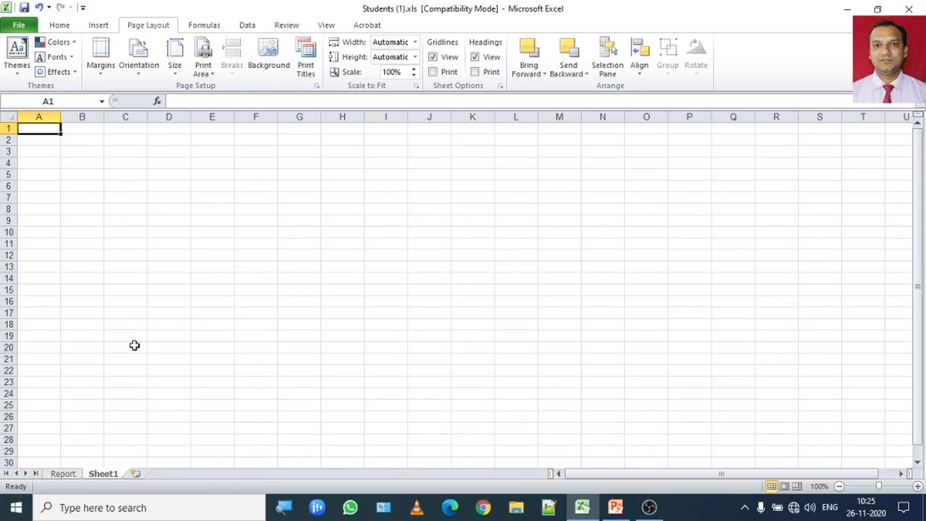
pyautogui.rightClick(115, 477)
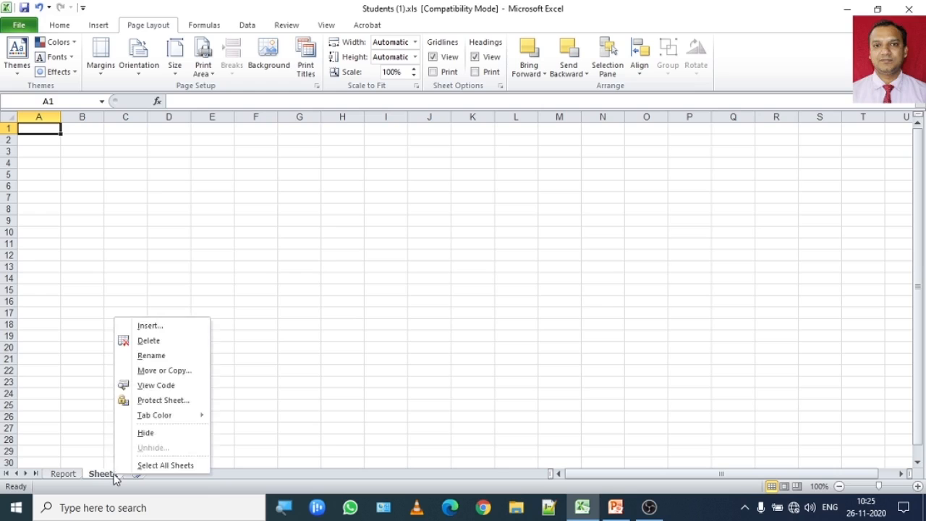
pyautogui.click(167, 341)
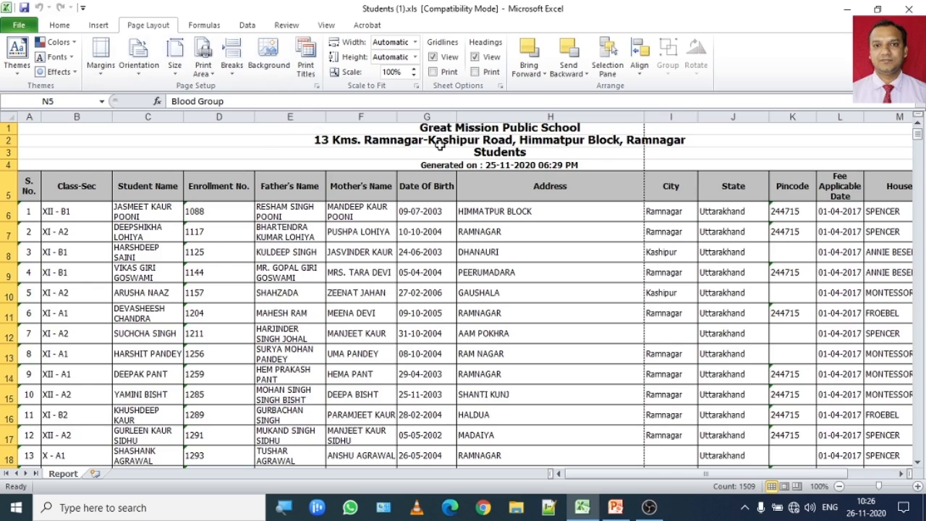
# Apply the Normal margins preset to the Report sheet and show its print preview
pyautogui.click(901, 473)
pyautogui.click(902, 474)
pyautogui.click(901, 474)
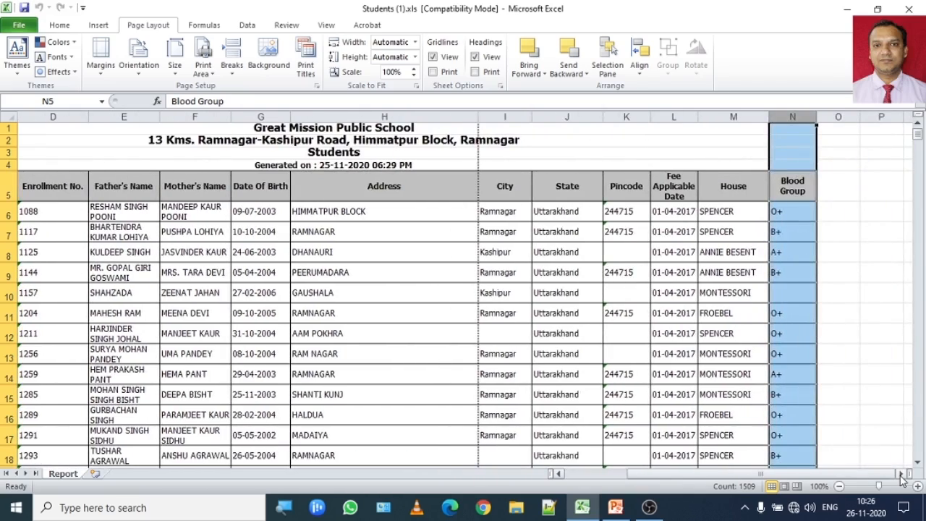
pyautogui.moveTo(847, 476); pyautogui.dragTo(736, 480)
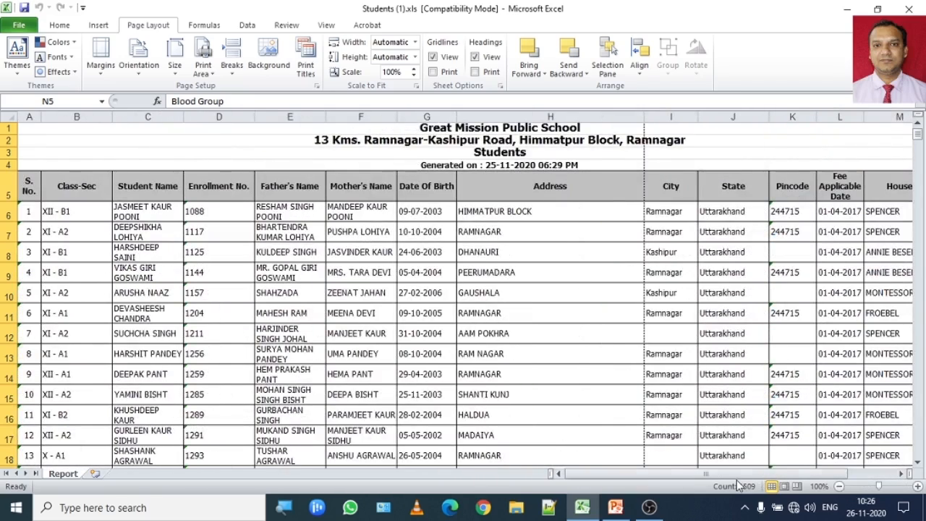
pyautogui.moveTo(917, 134)
pyautogui.mouseDown()
pyautogui.moveTo(923, 467)
pyautogui.moveTo(921, 124)
pyautogui.mouseUp()
pyautogui.click(101, 52)
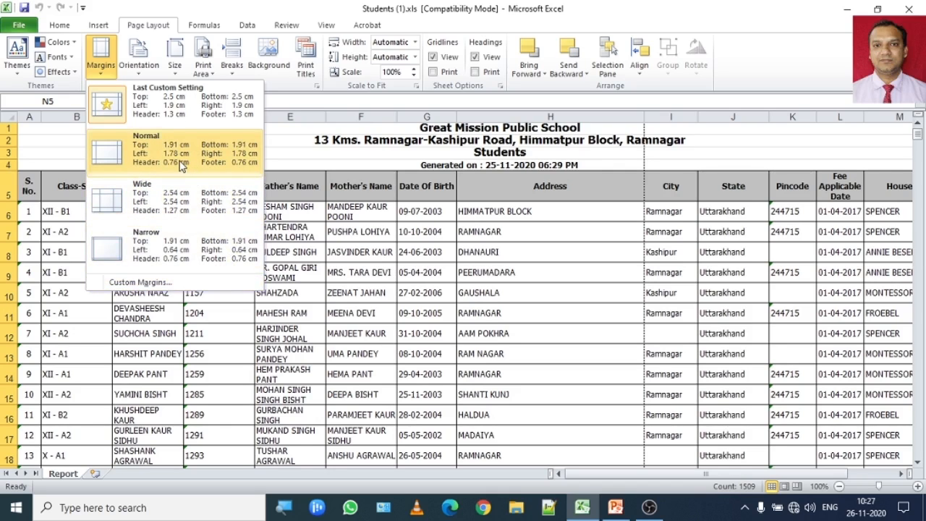
pyautogui.click(249, 160)
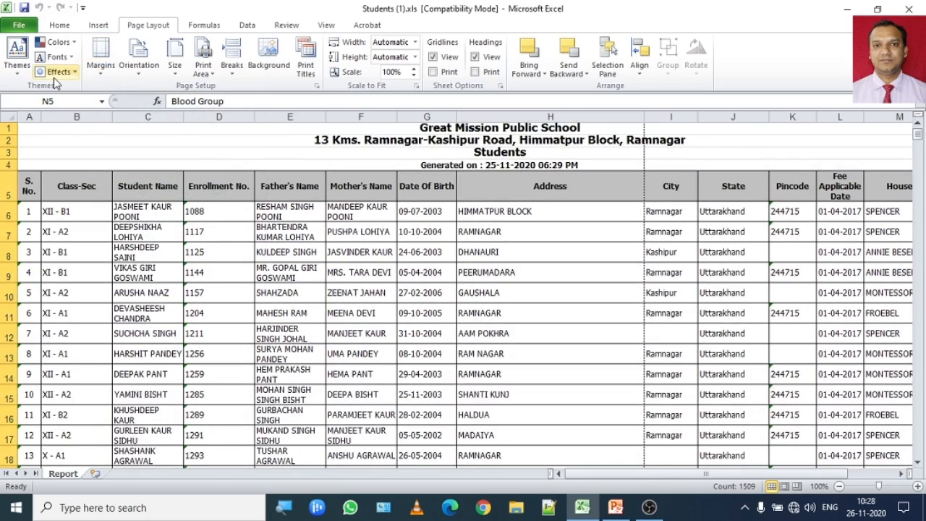
pyautogui.click(21, 25)
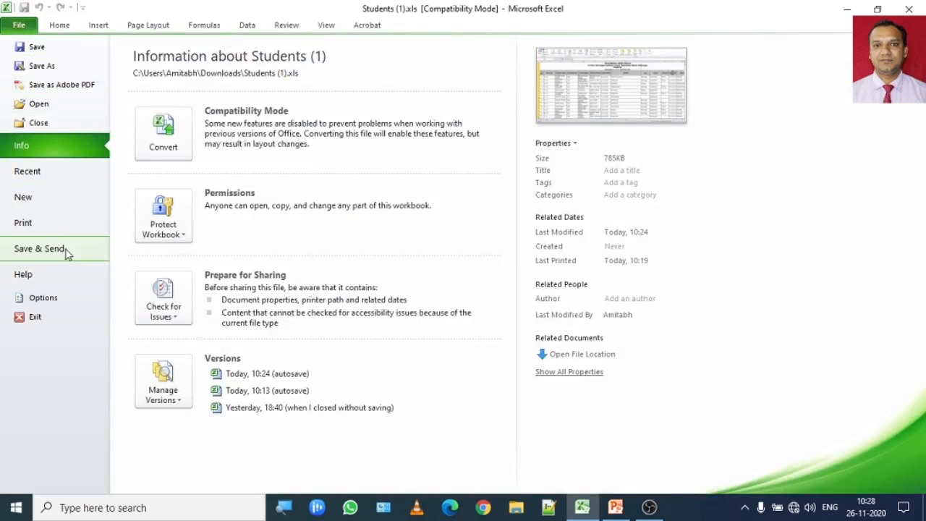
pyautogui.click(70, 223)
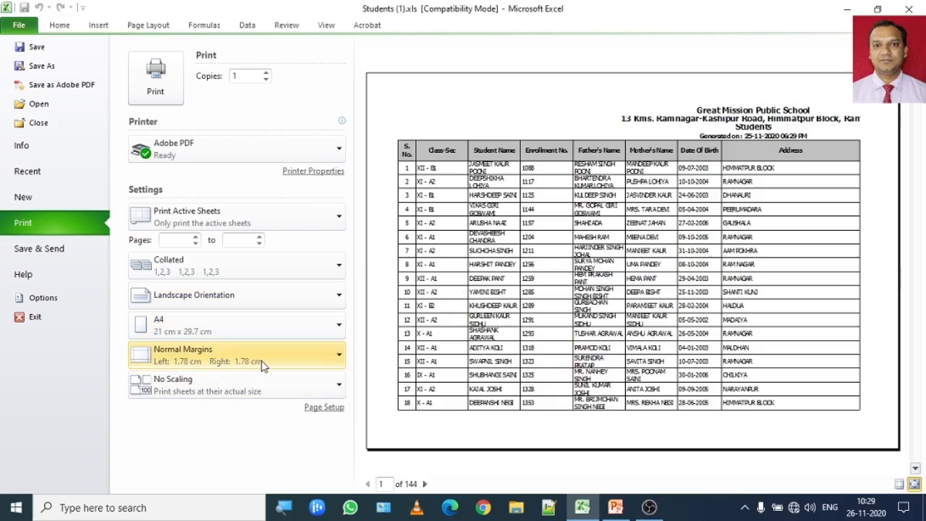
# Try the Wide margins preset in the print settings and return to the Normal preset
pyautogui.click(341, 363)
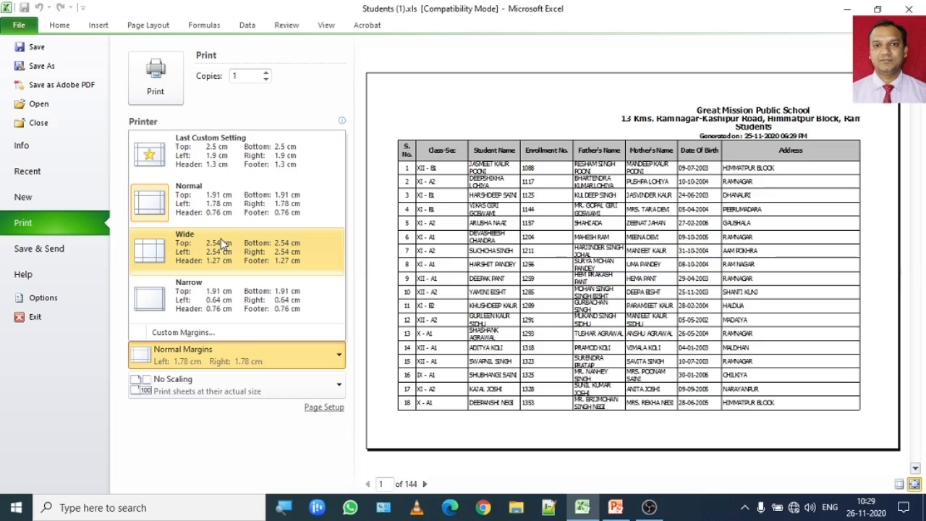
pyautogui.click(222, 260)
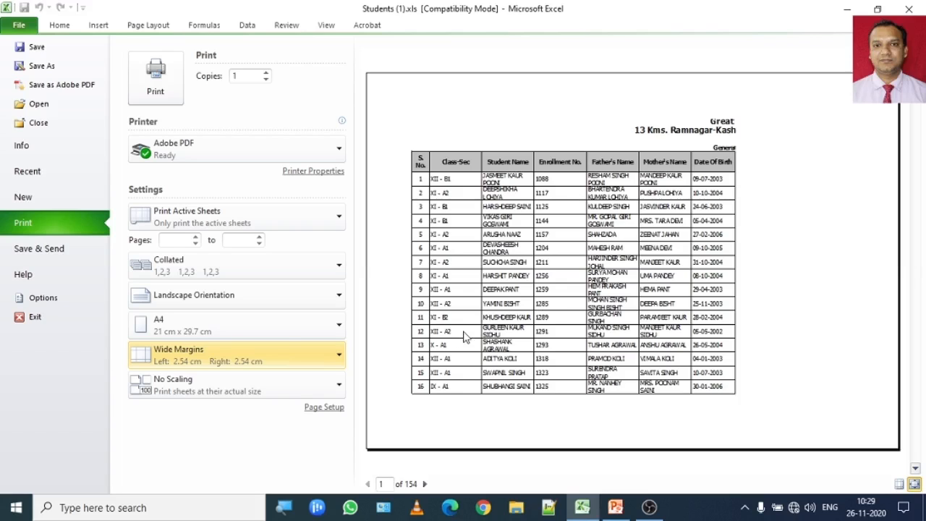
pyautogui.click(297, 358)
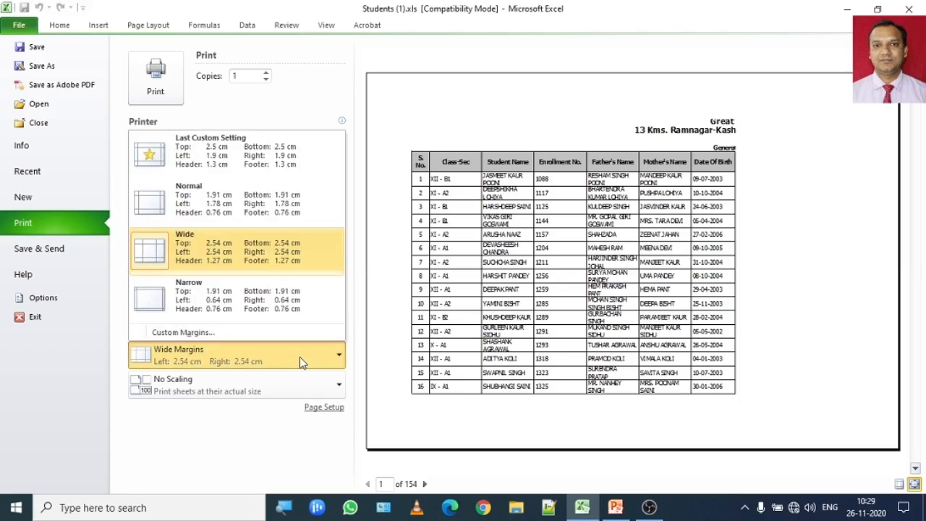
pyautogui.click(278, 205)
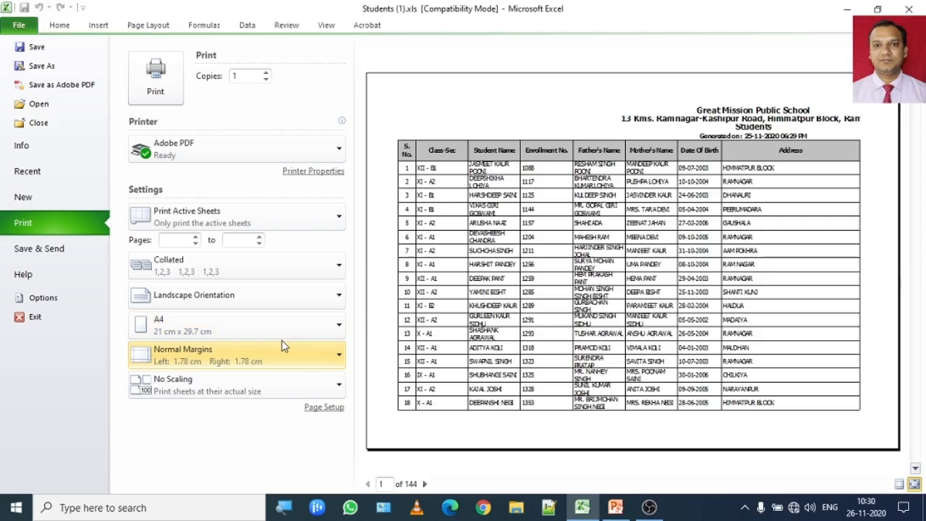
# Set the print margins to the Narrow preset, leave the custom margin values as they are, and return to the worksheet
pyautogui.click(309, 365)
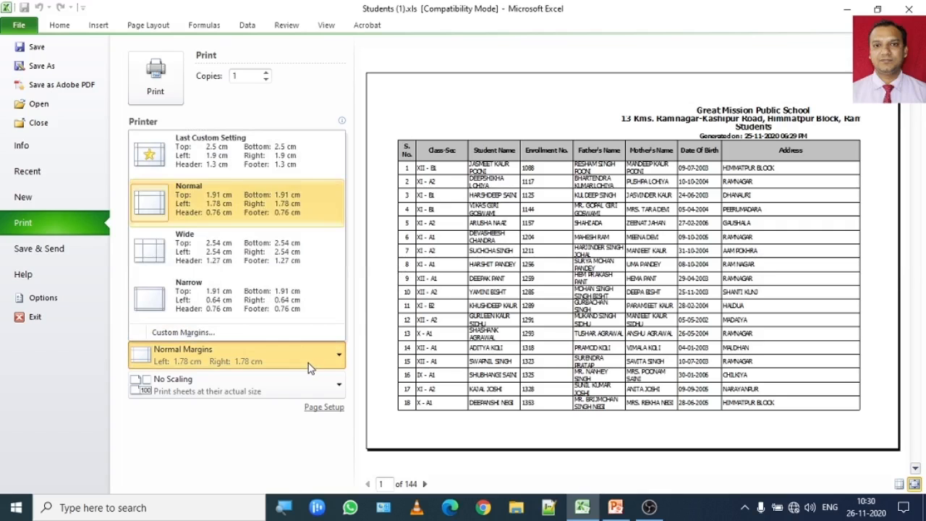
pyautogui.click(303, 318)
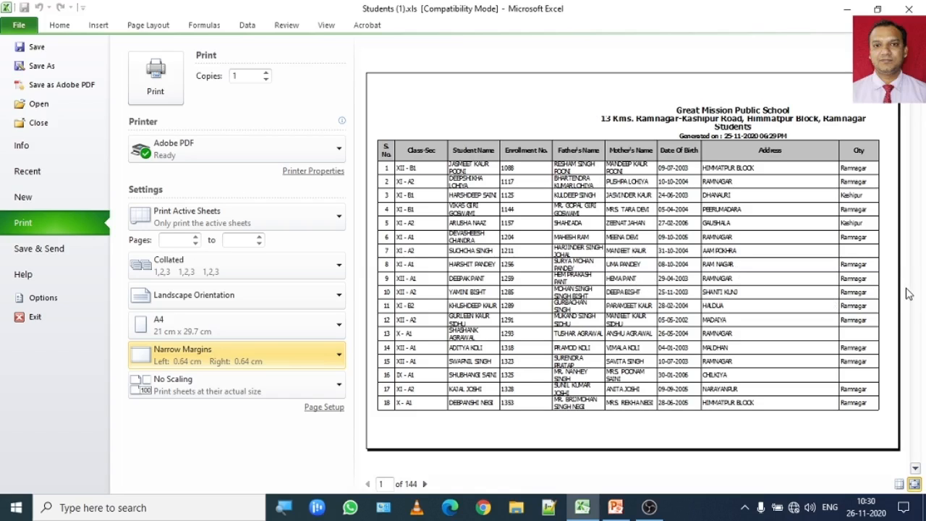
pyautogui.click(314, 355)
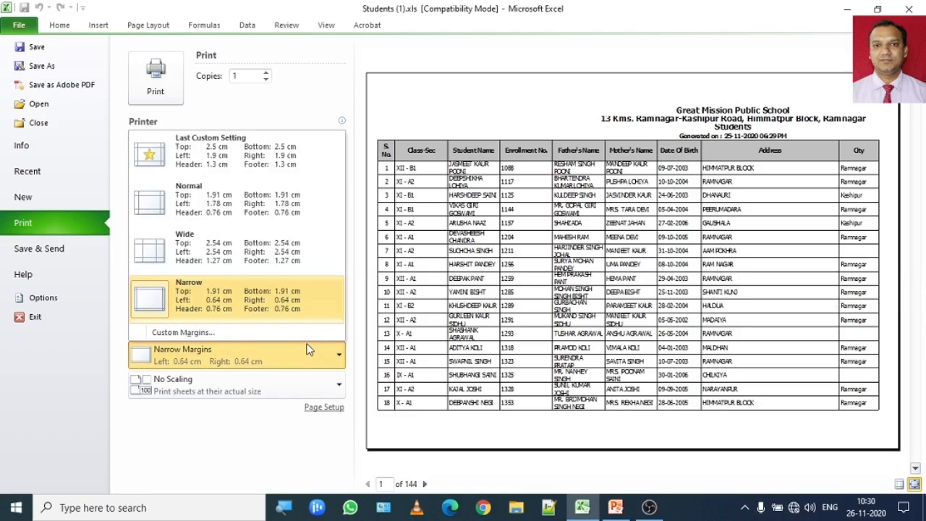
pyautogui.click(302, 334)
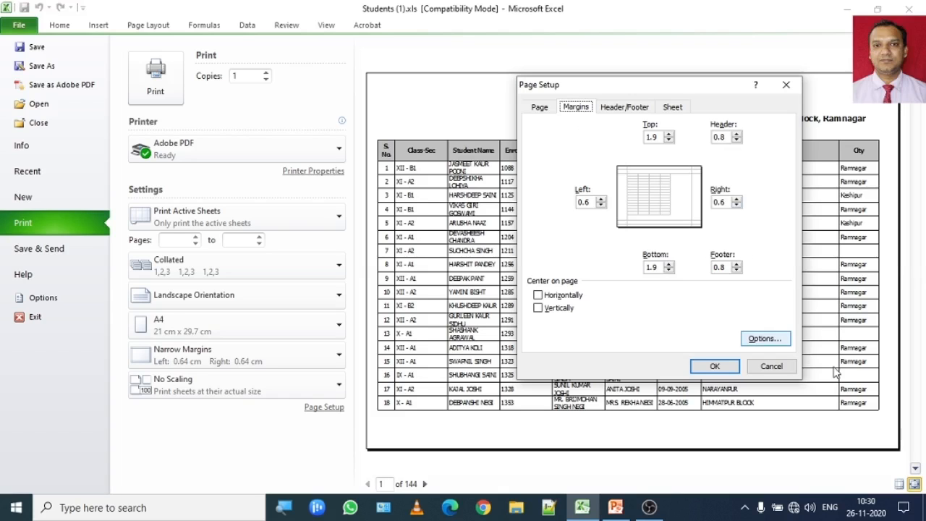
pyautogui.click(773, 368)
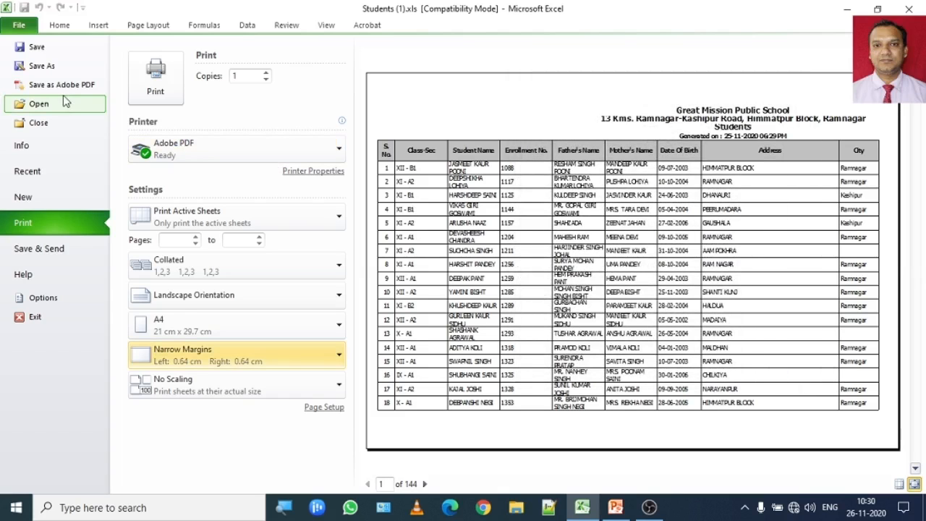
pyautogui.click(19, 26)
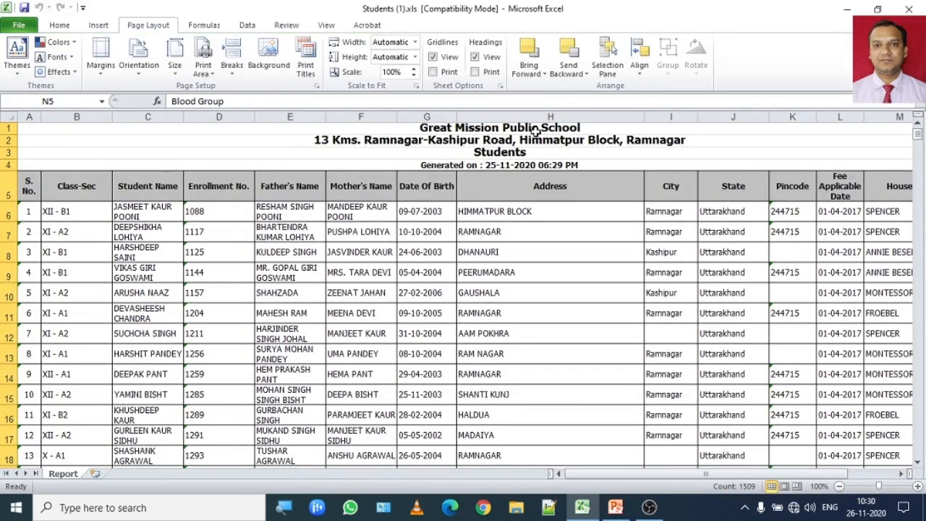
# Set custom header and footer margins of 1.8 cm each and show the print preview
pyautogui.click(534, 129)
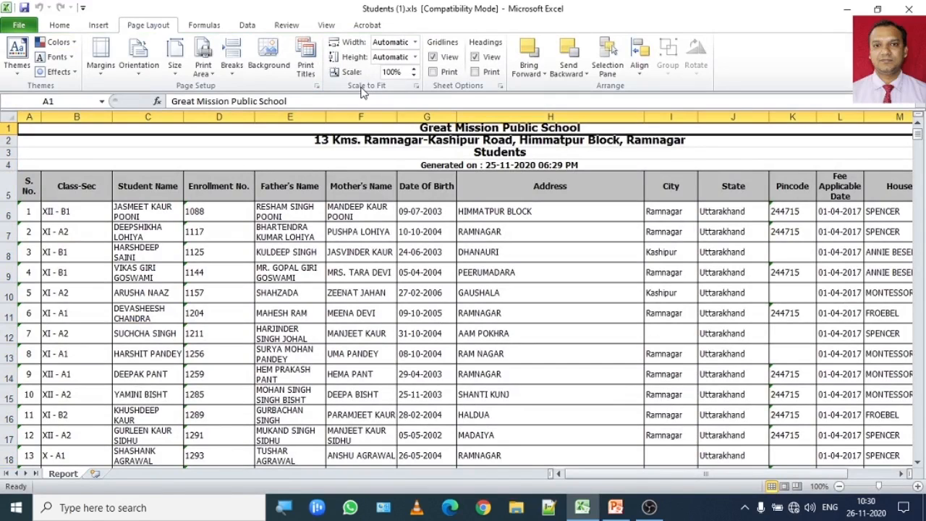
pyautogui.click(100, 59)
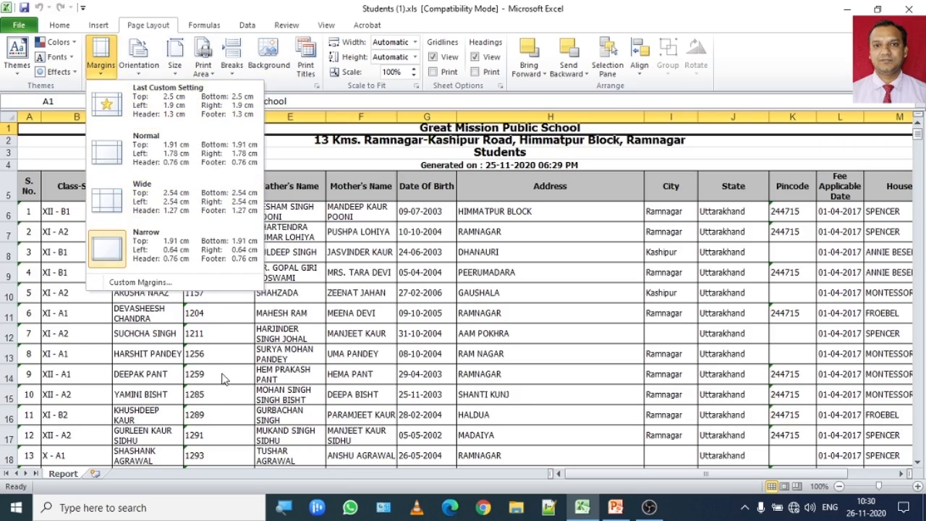
pyautogui.click(145, 286)
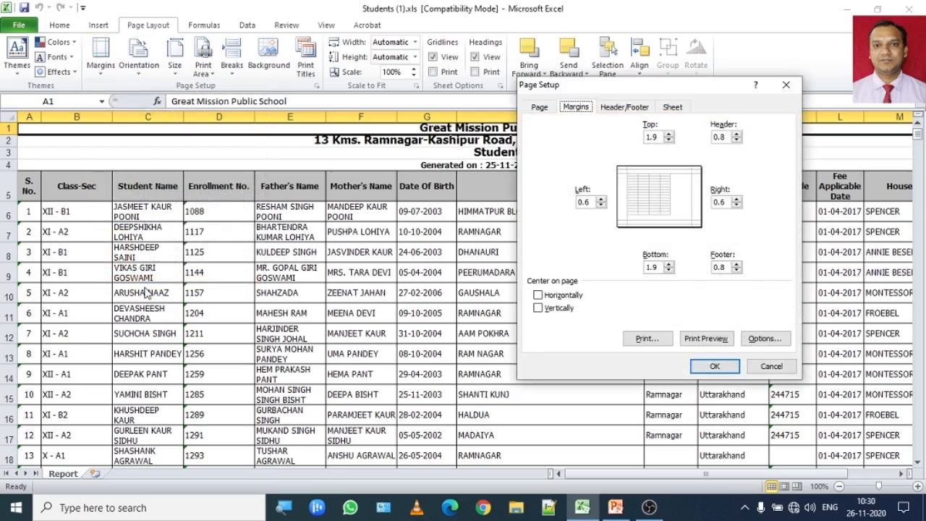
pyautogui.click(737, 134)
pyautogui.click(737, 134)
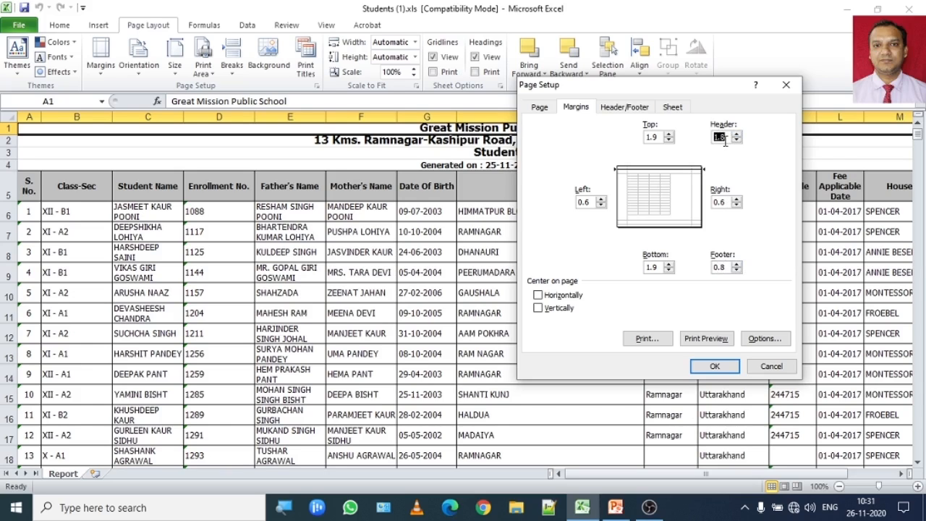
pyautogui.click(738, 265)
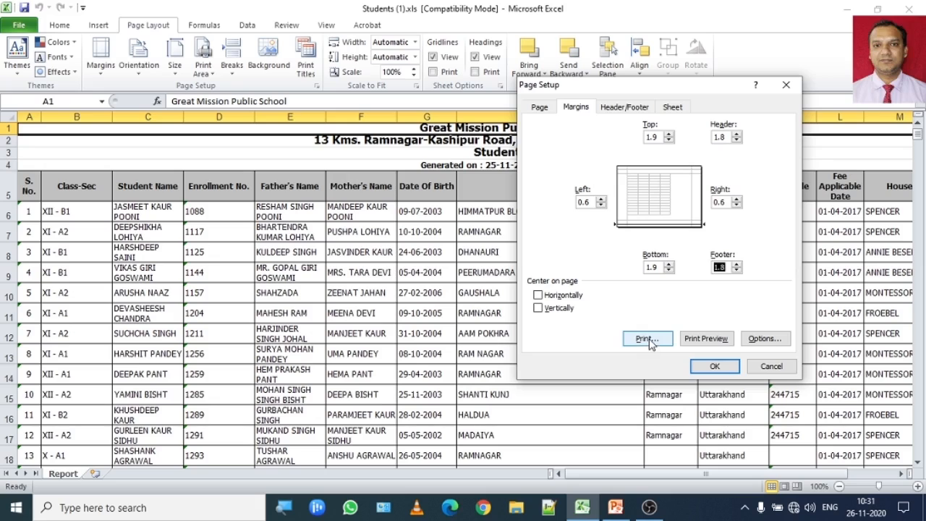
pyautogui.click(705, 338)
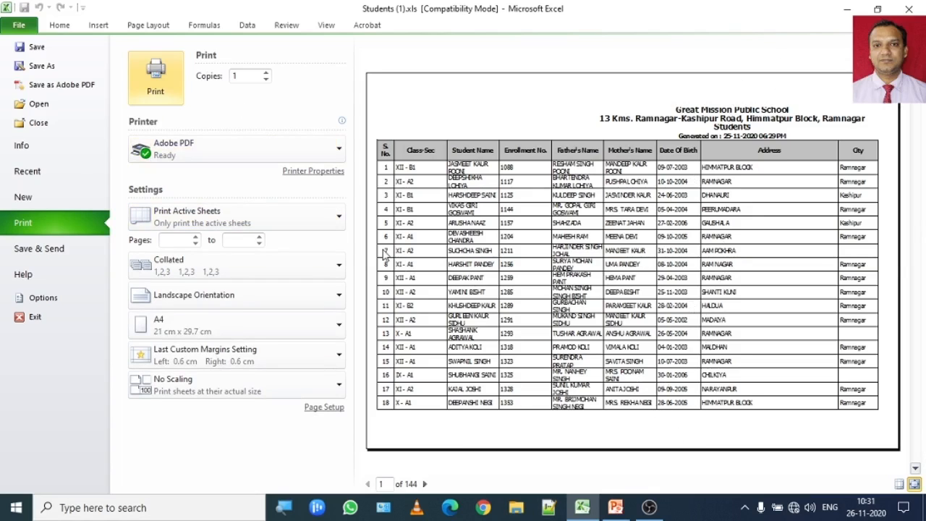
# Return to the worksheet and set the Report sheet's page orientation to Landscape
pyautogui.click(148, 27)
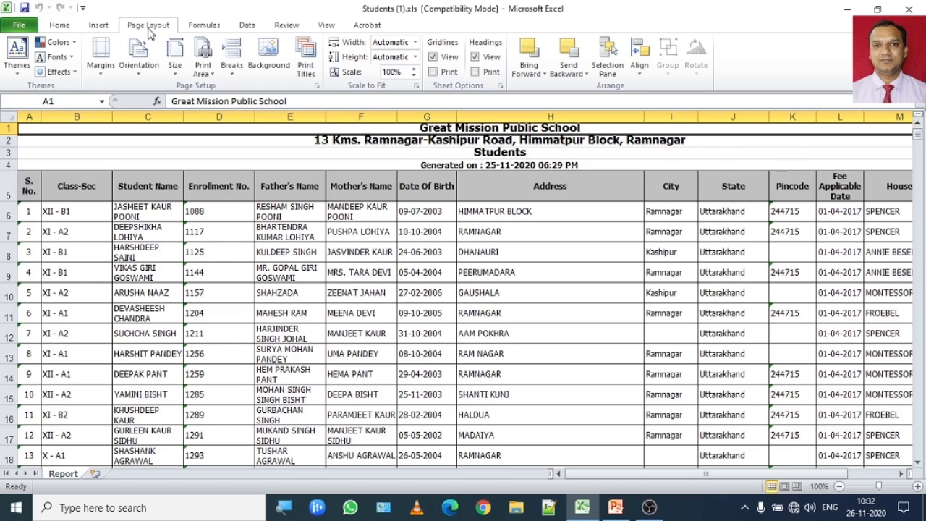
pyautogui.click(132, 79)
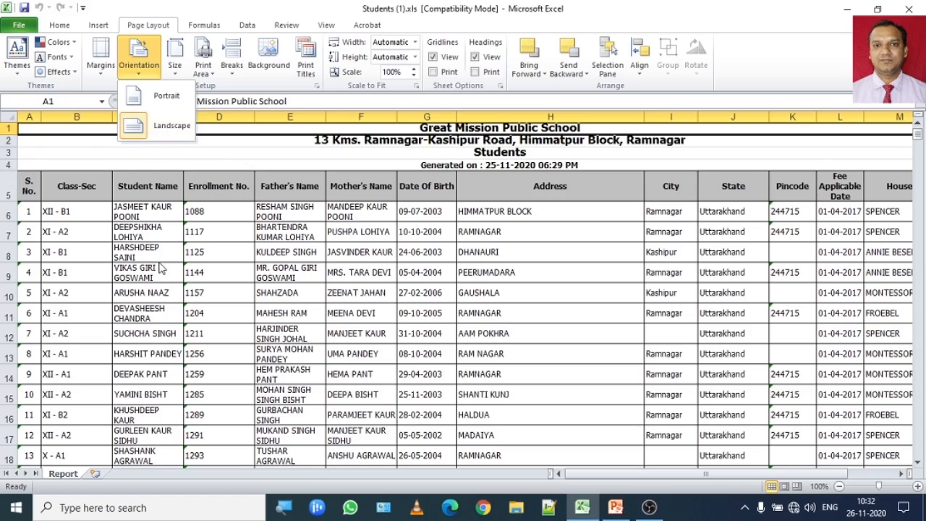
pyautogui.click(147, 139)
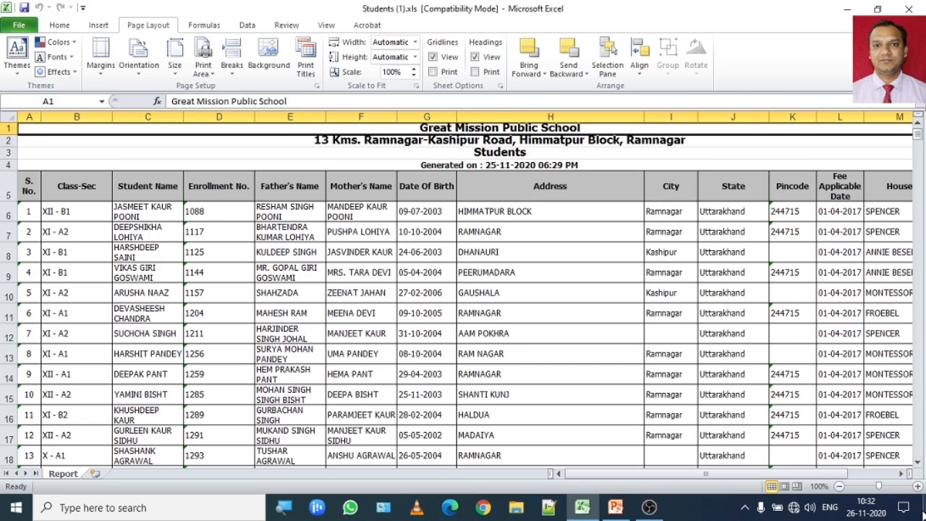
pyautogui.click(901, 474)
pyautogui.click(902, 475)
pyautogui.click(902, 475)
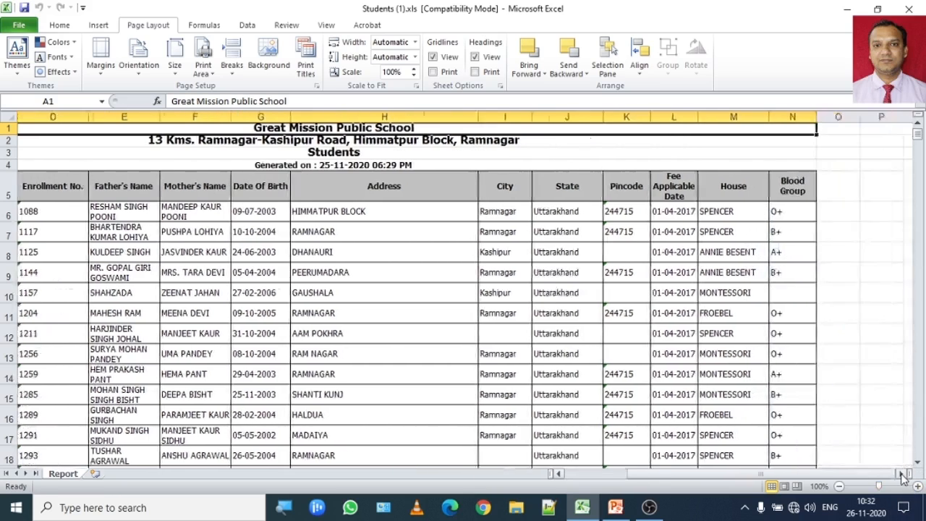
pyautogui.click(901, 475)
pyautogui.moveTo(880, 474); pyautogui.dragTo(803, 476)
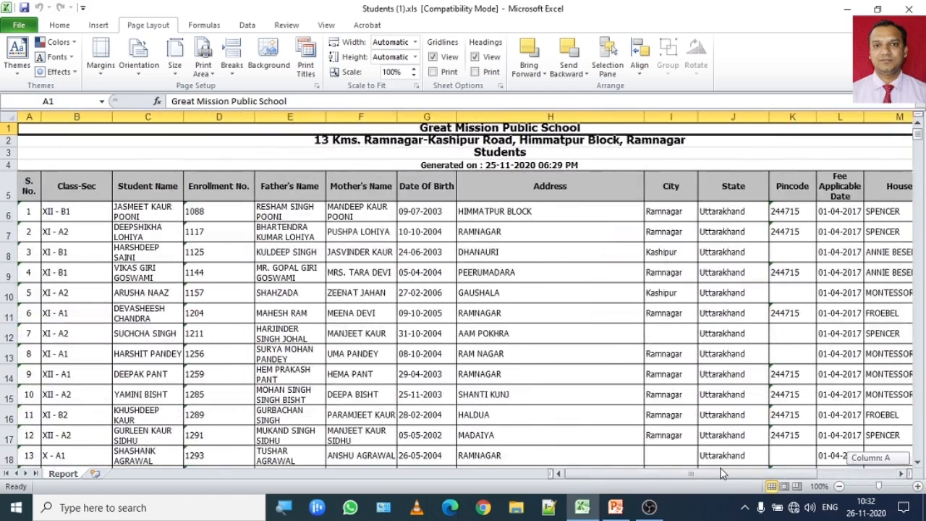
pyautogui.click(138, 58)
pyautogui.click(142, 129)
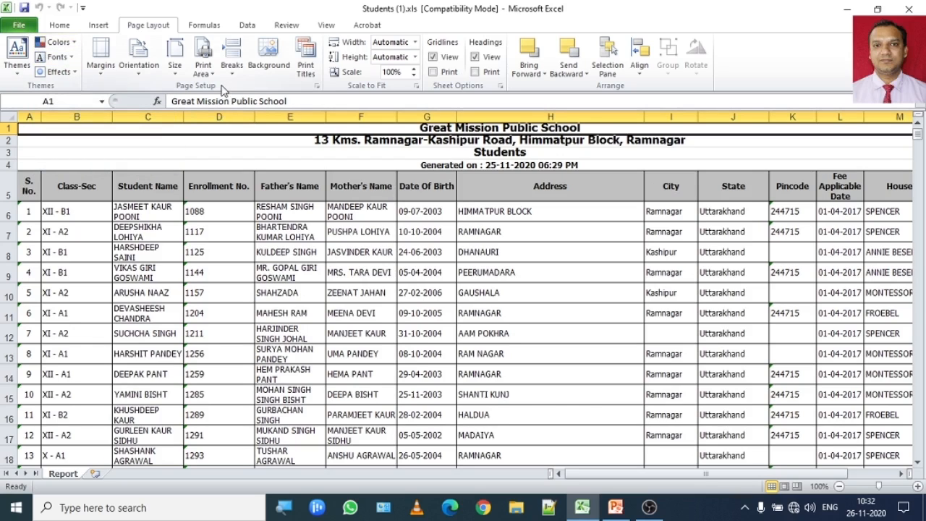
# Check the custom margin settings and show the Report sheet's print preview
pyautogui.click(113, 83)
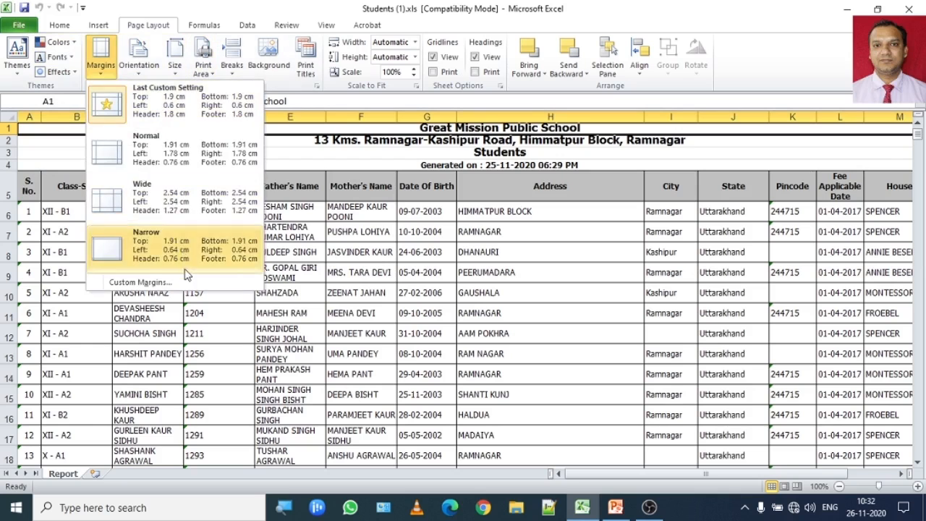
pyautogui.click(159, 282)
pyautogui.click(722, 348)
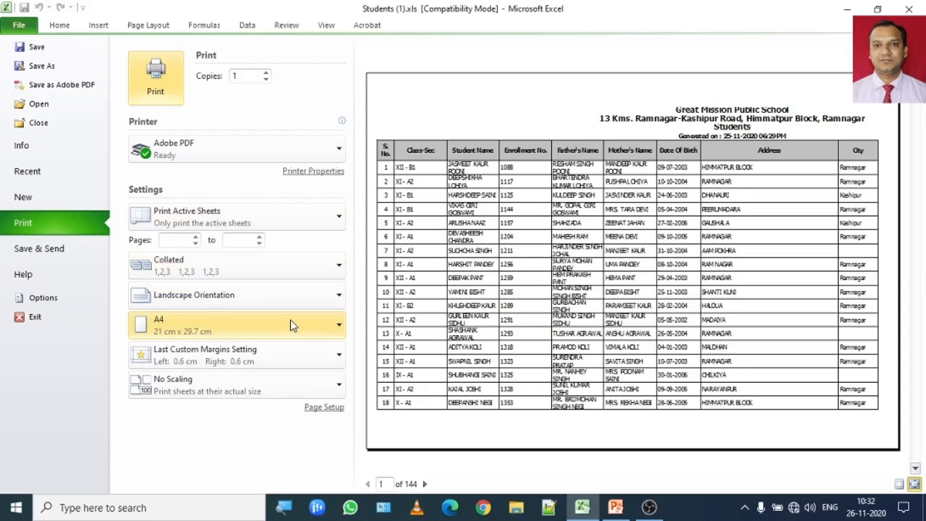
# Try Portrait Orientation in the print settings and return to Landscape Orientation
pyautogui.click(294, 292)
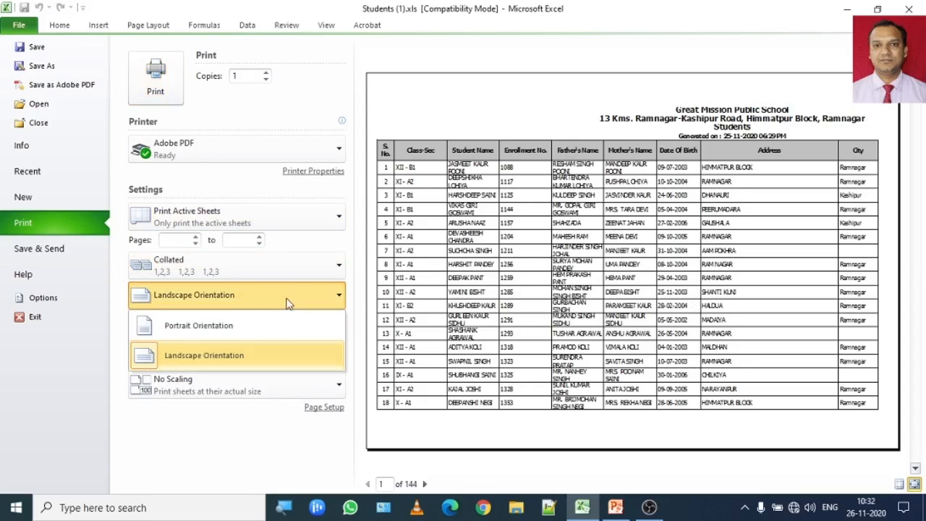
pyautogui.click(270, 331)
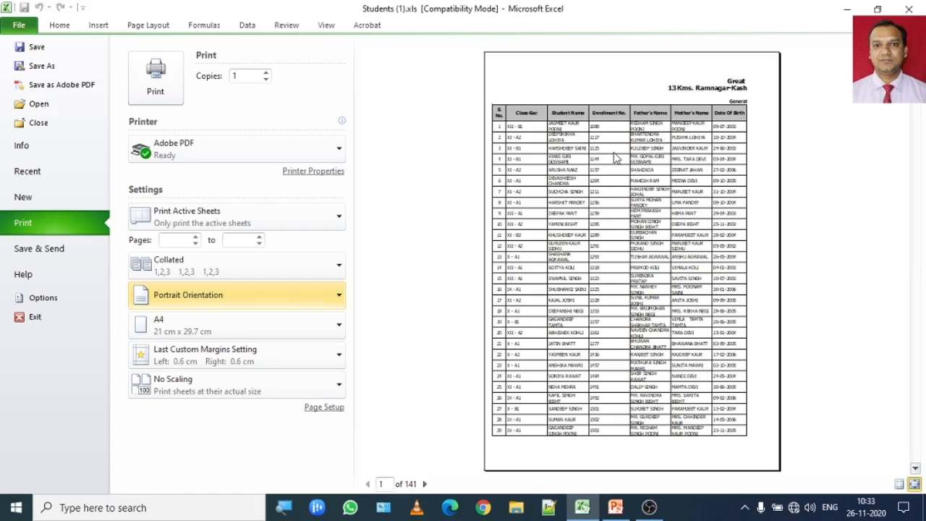
pyautogui.click(287, 299)
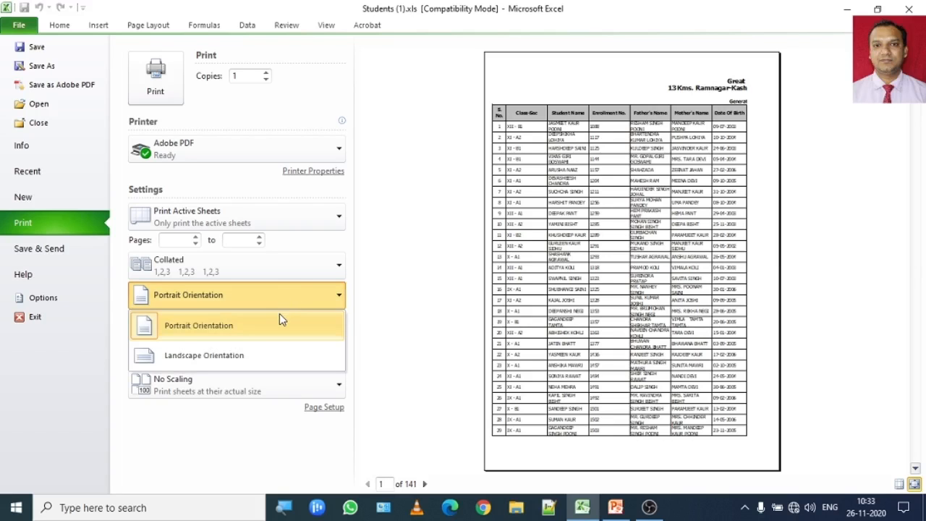
pyautogui.click(236, 356)
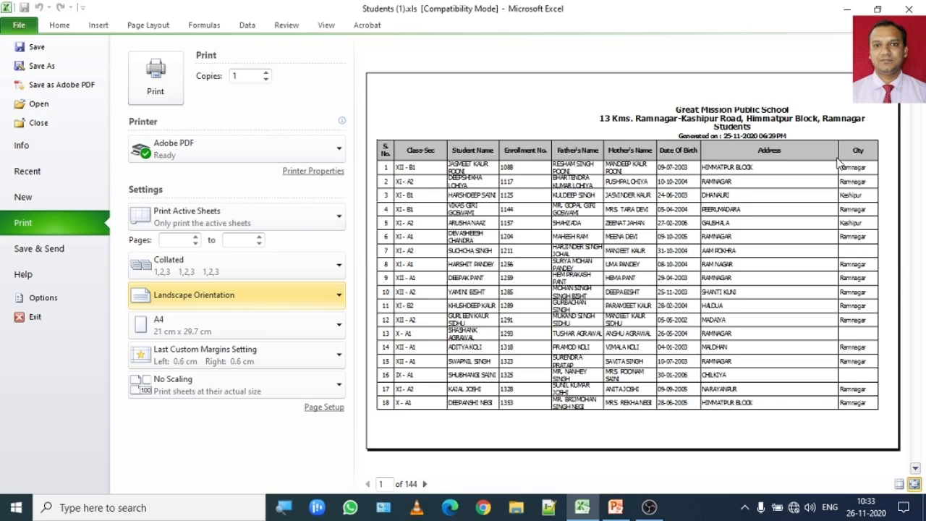
# Return to the worksheet and examine the available paper sizes without choosing a different one
pyautogui.click(148, 26)
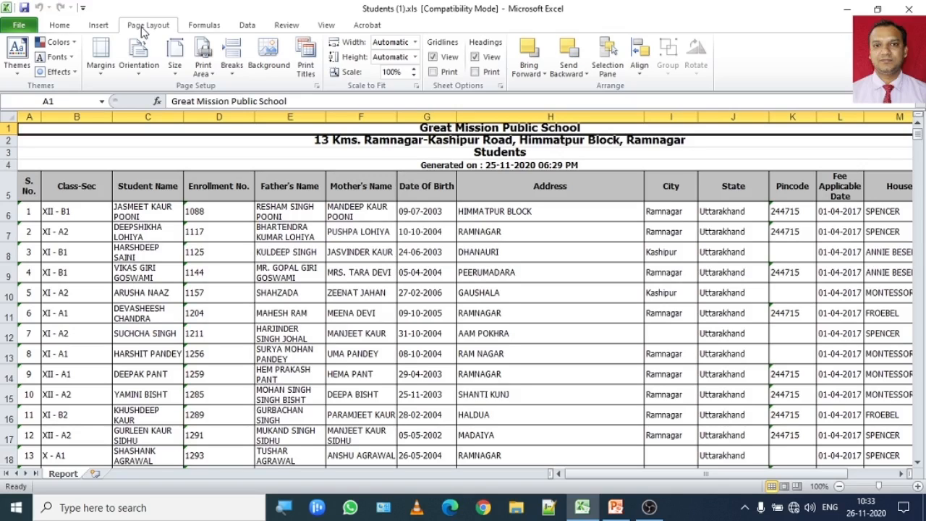
pyautogui.click(177, 73)
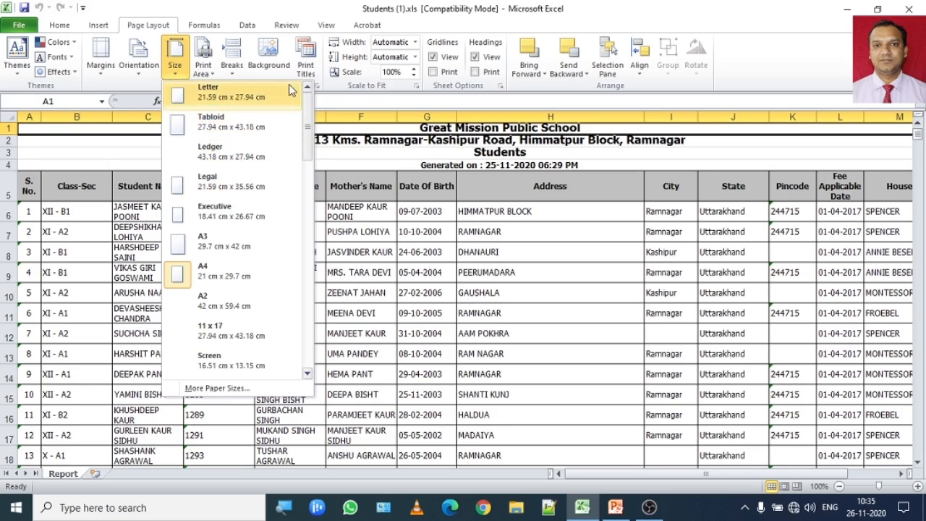
pyautogui.scroll(-3, 312, 167)
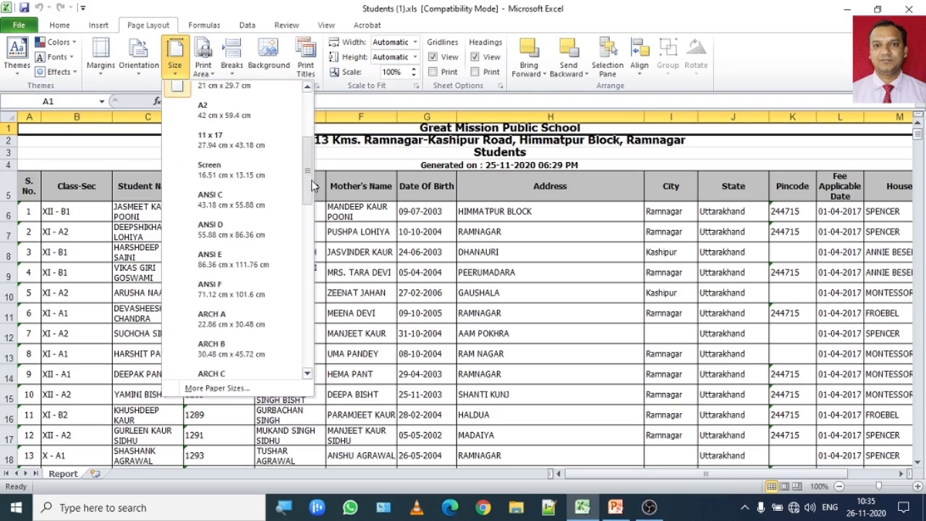
pyautogui.moveTo(312, 186); pyautogui.dragTo(319, 124)
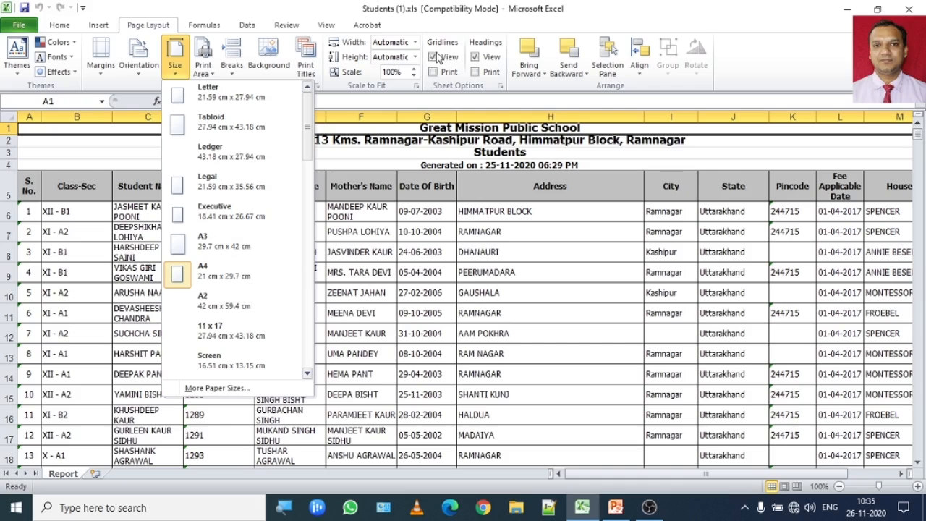
pyautogui.click(452, 35)
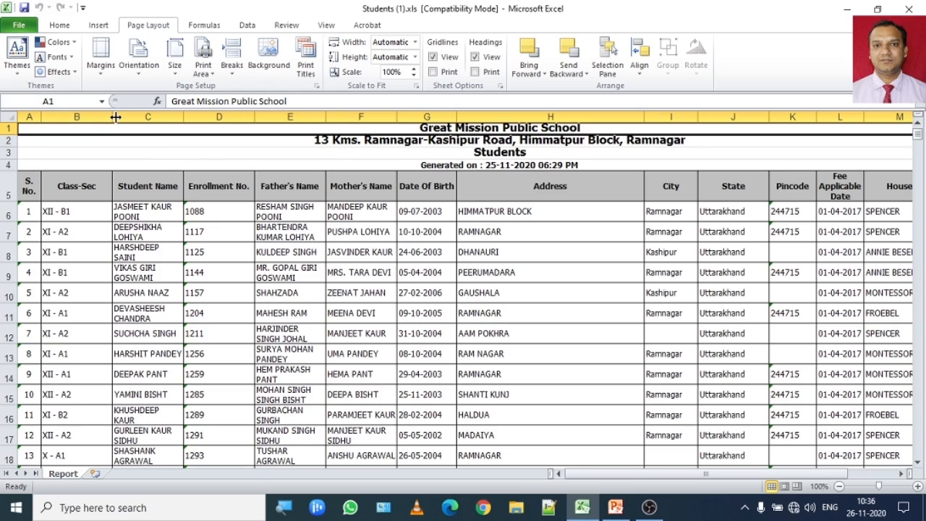
# Narrow the Class-Sec column slightly
pyautogui.moveTo(114, 116); pyautogui.dragTo(100, 128)
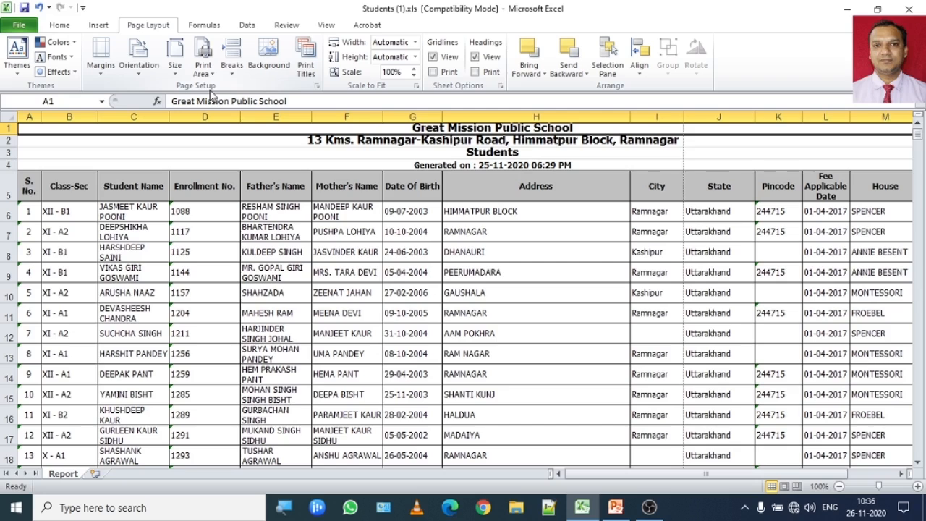
# Insert the picture 011819_0753_OperatingSy2.png from the Downloads folder as the sheet background
pyautogui.click(270, 67)
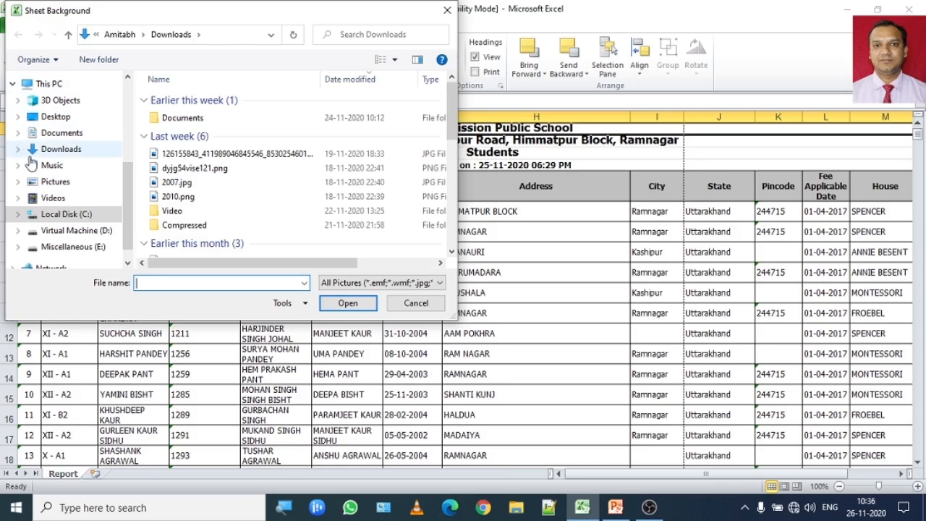
pyautogui.click(64, 135)
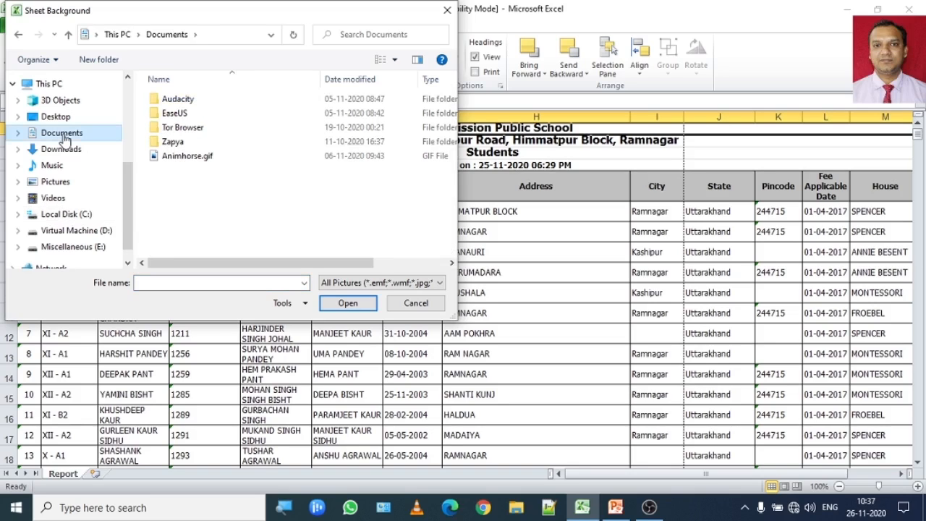
pyautogui.click(62, 149)
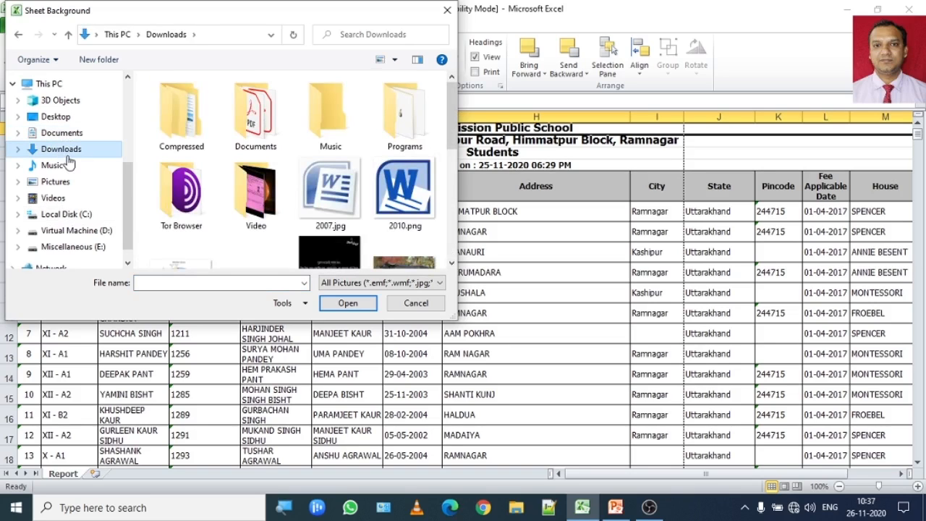
pyautogui.moveTo(449, 124); pyautogui.dragTo(447, 176)
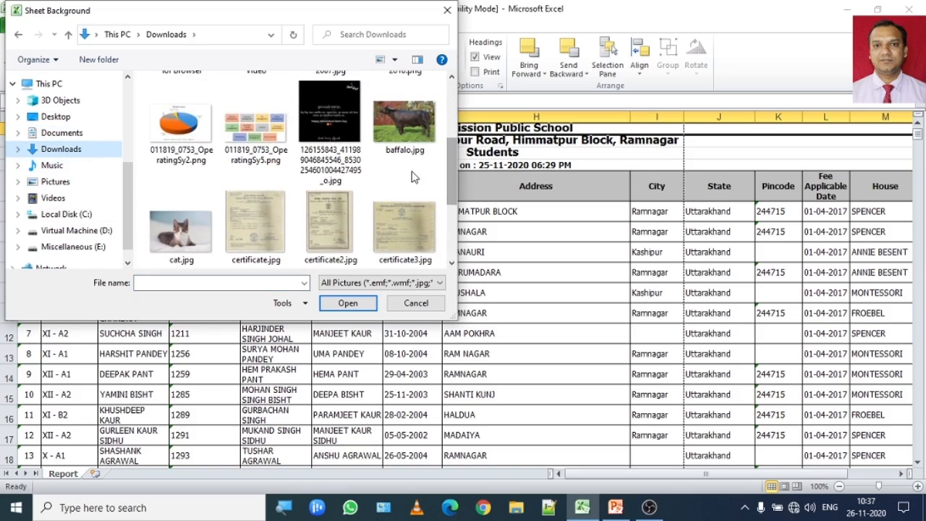
pyautogui.click(178, 136)
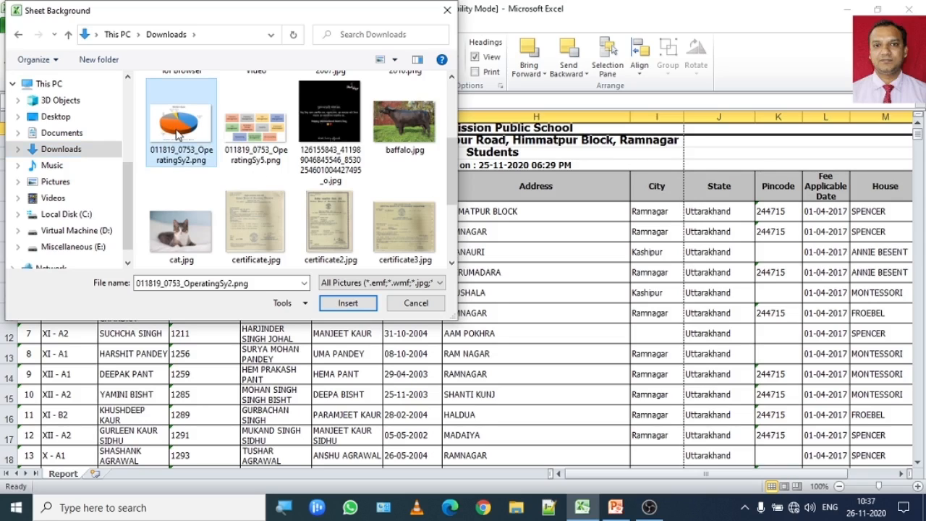
pyautogui.click(349, 305)
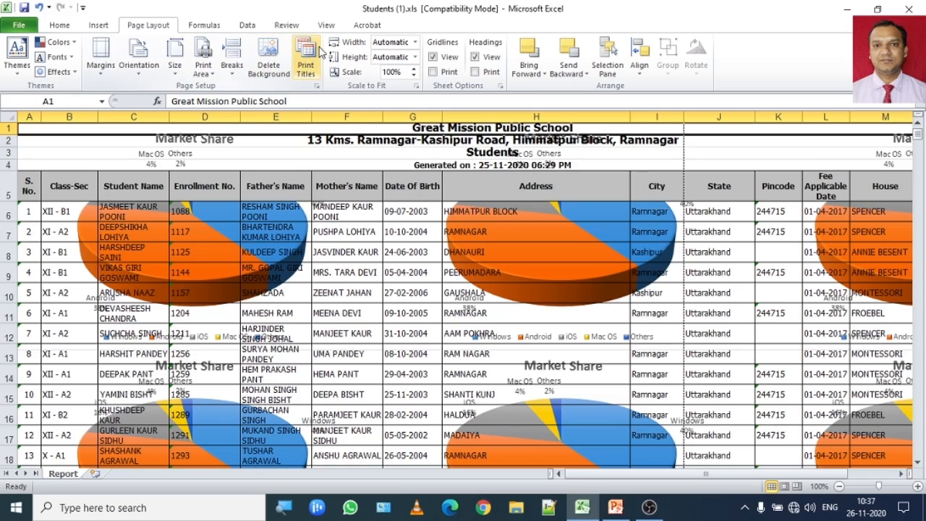
# View the print titles settings without changing them, and delete the pie chart background from the sheet
pyautogui.click(306, 73)
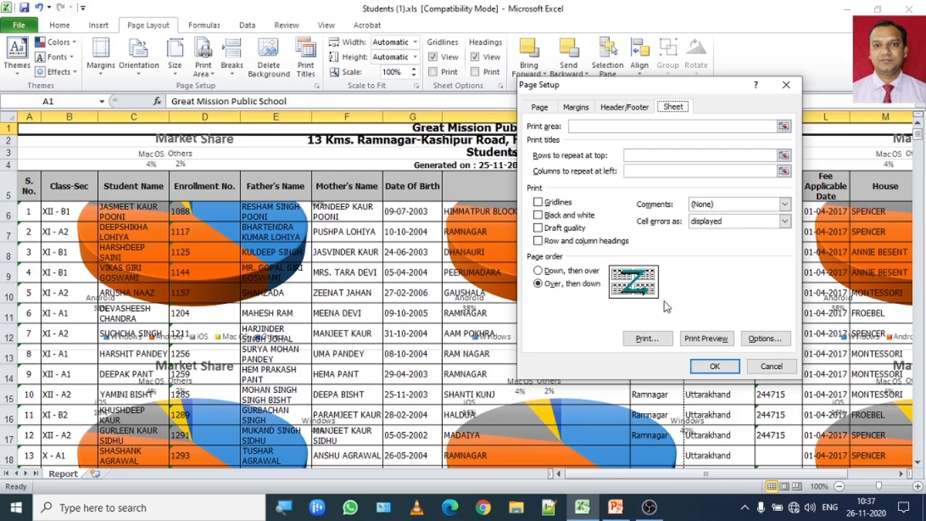
pyautogui.click(771, 366)
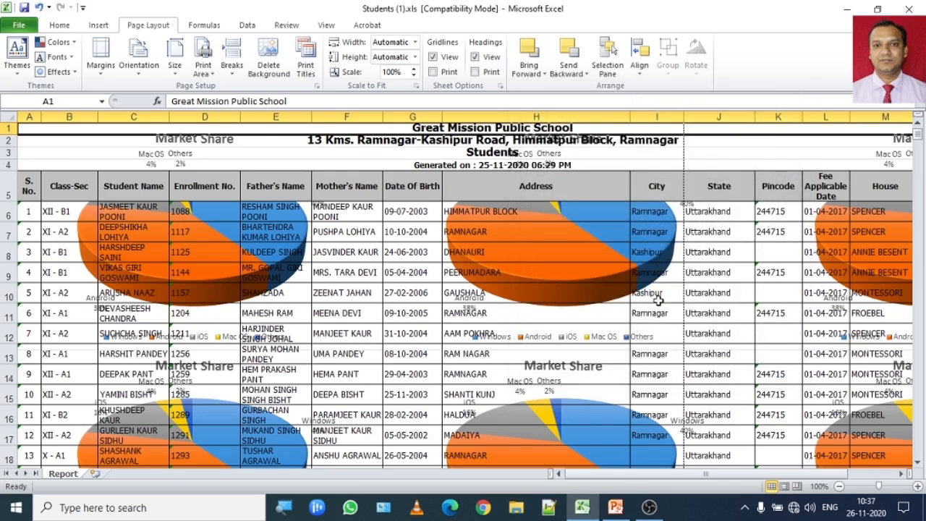
pyautogui.click(267, 72)
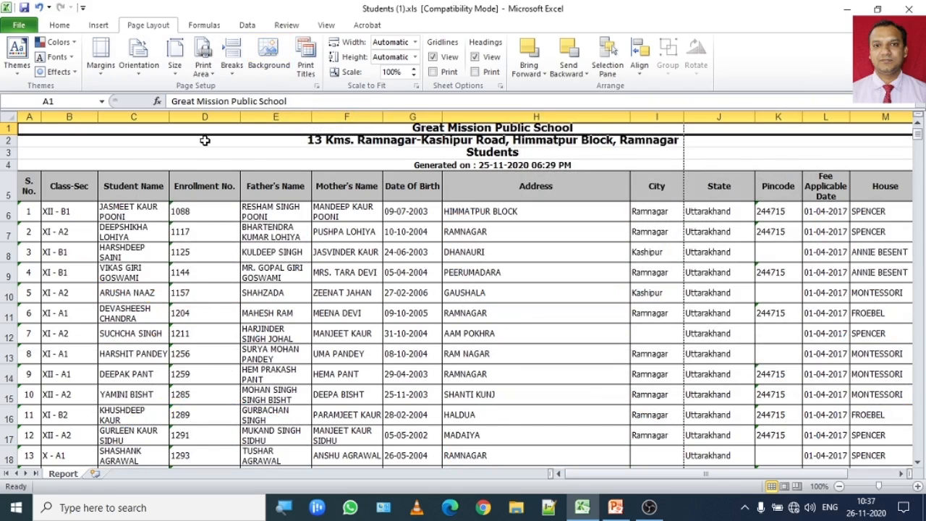
# Try sustainable deveopment.png from the Downloads folder as the sheet background and delete it again
pyautogui.click(252, 77)
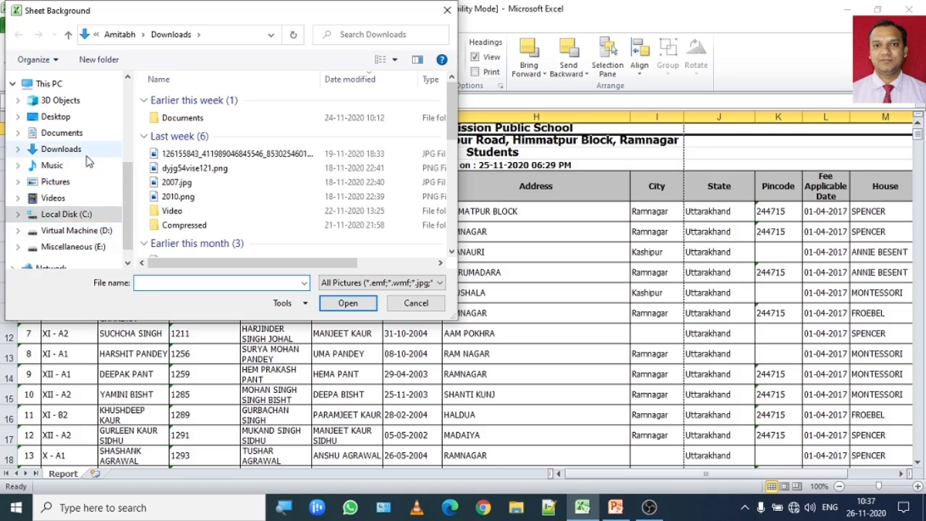
pyautogui.click(87, 156)
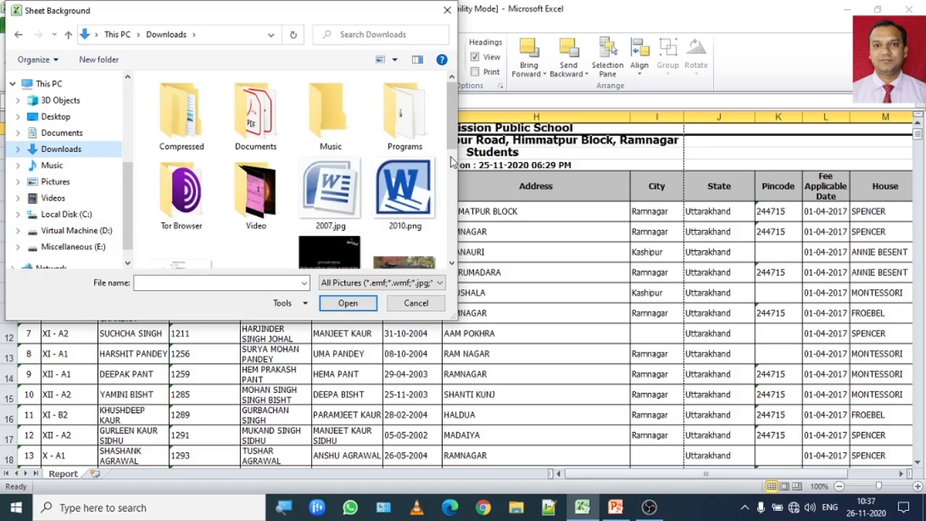
pyautogui.moveTo(454, 139); pyautogui.dragTo(444, 250)
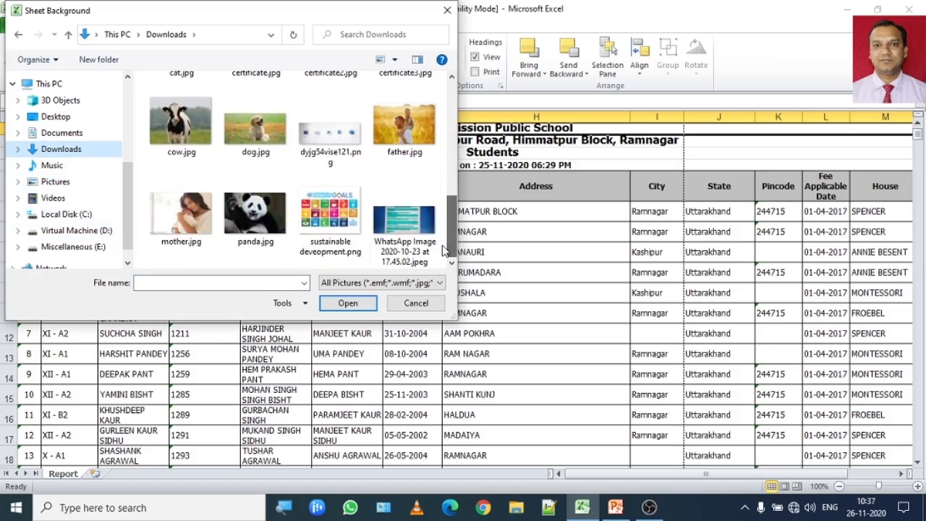
pyautogui.click(331, 210)
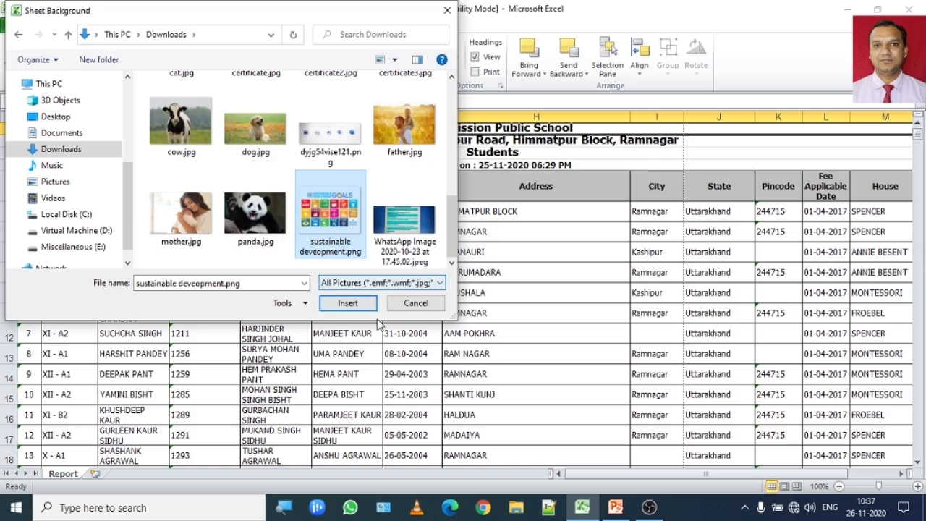
pyautogui.click(348, 303)
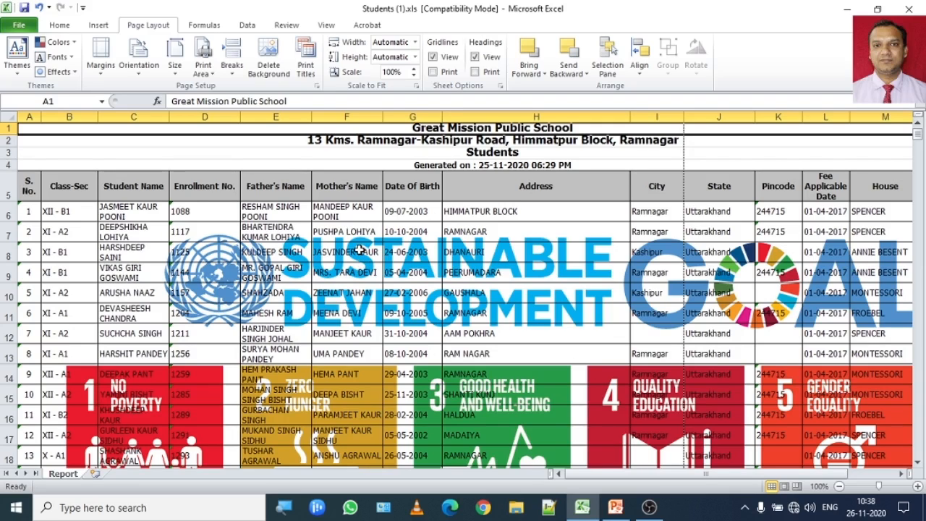
pyautogui.click(277, 70)
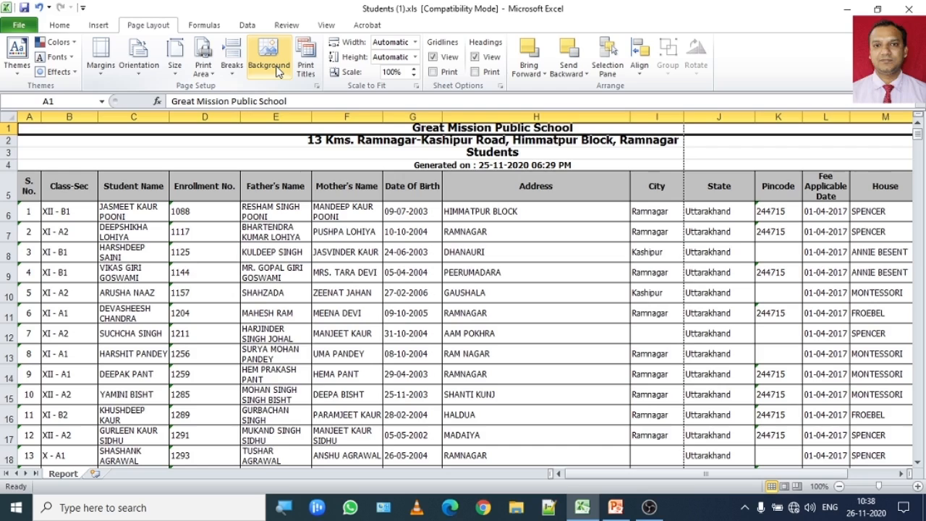
# Set the print area to the single merged school title cell A1 and accept the single-cell selection
pyautogui.click(212, 80)
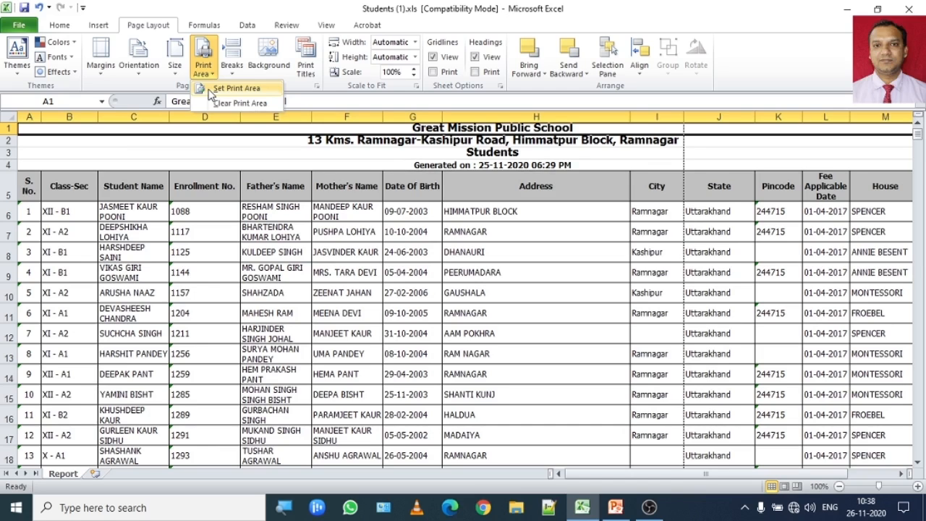
pyautogui.click(233, 89)
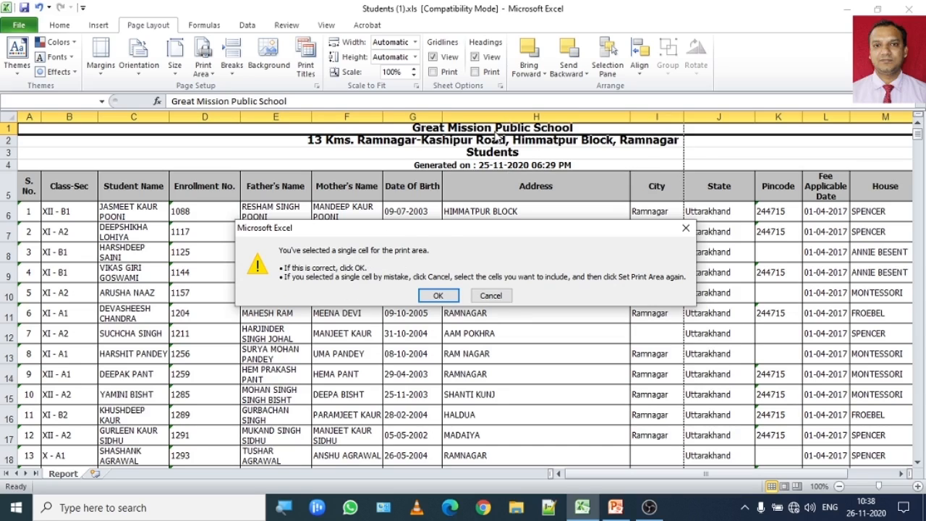
pyautogui.click(450, 297)
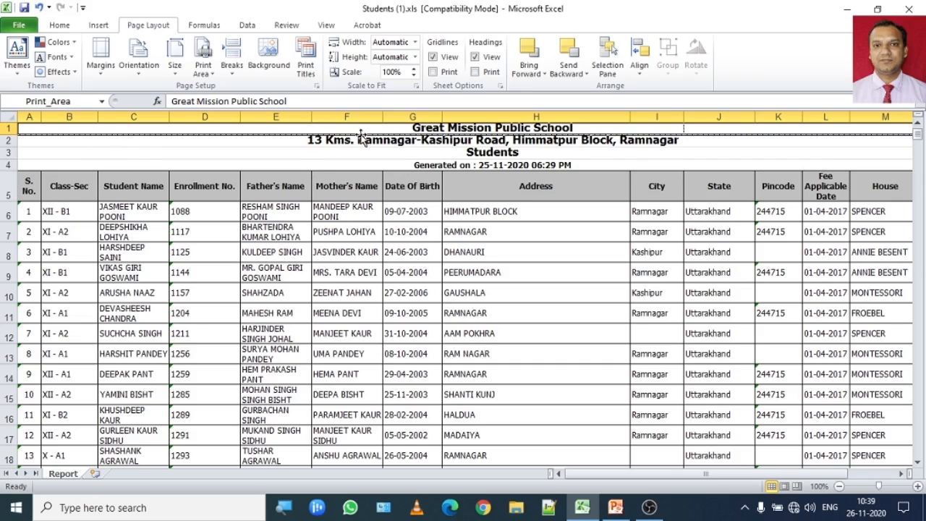
# Select rows 1 to 20 of the student report and check the print preview of the current print area
pyautogui.moveTo(384, 126); pyautogui.dragTo(410, 327)
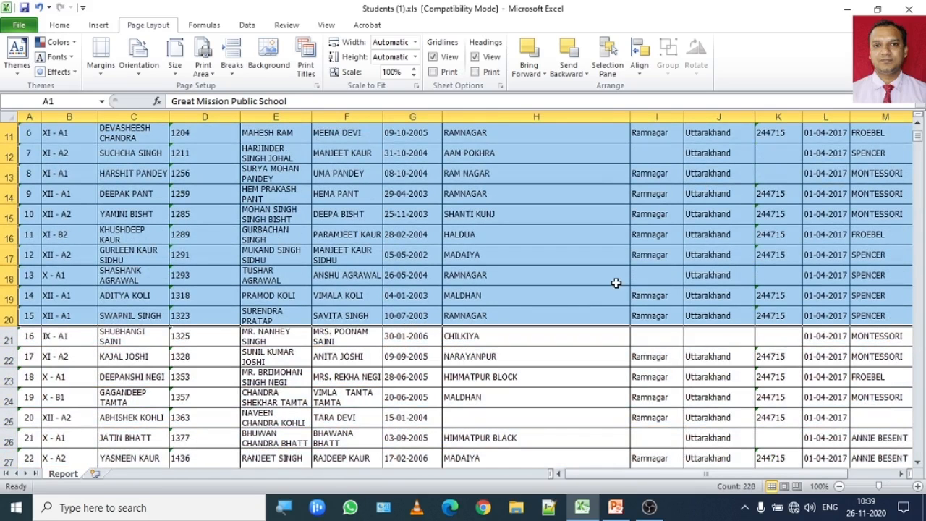
pyautogui.click(919, 405)
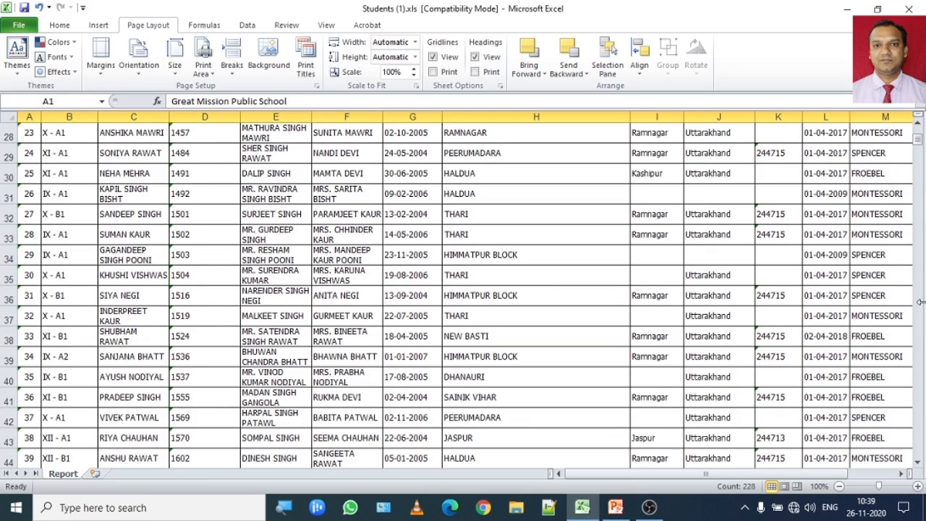
pyautogui.moveTo(918, 141); pyautogui.dragTo(919, 127)
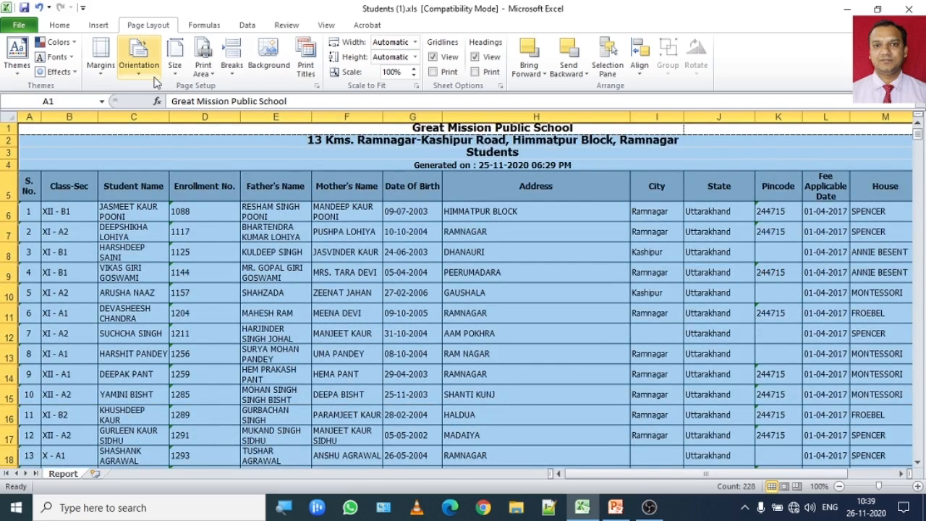
pyautogui.click(202, 77)
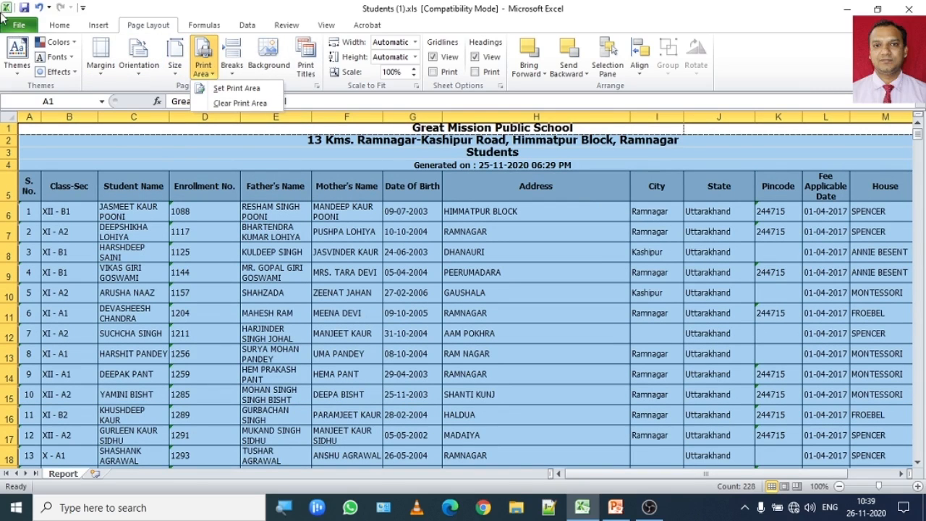
pyautogui.click(19, 27)
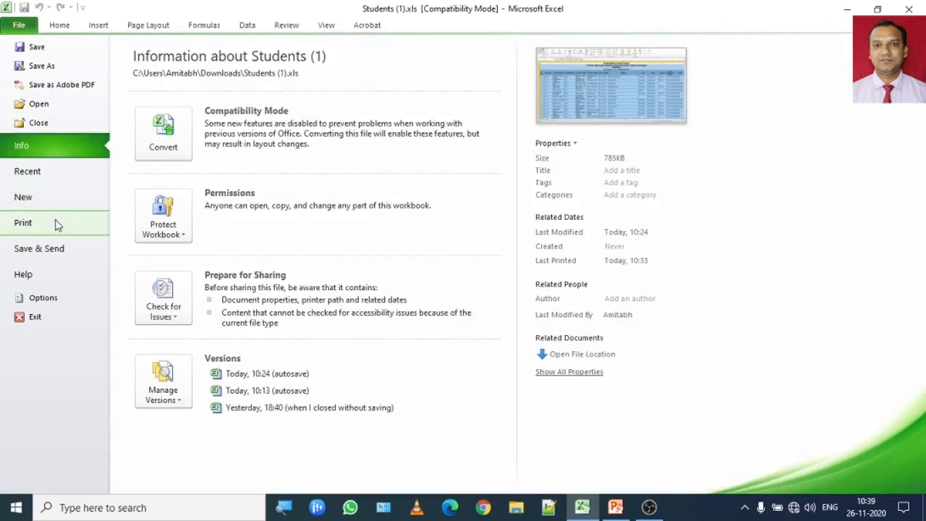
pyautogui.click(57, 225)
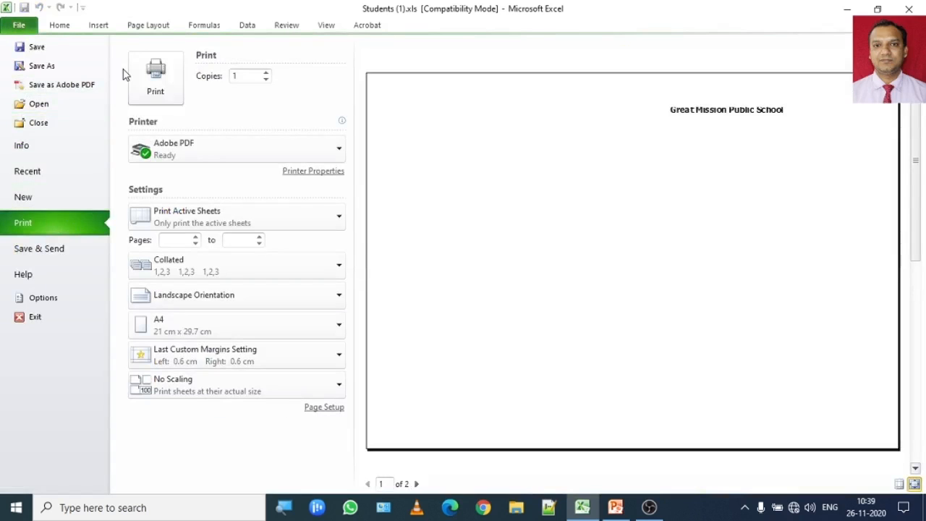
pyautogui.click(146, 25)
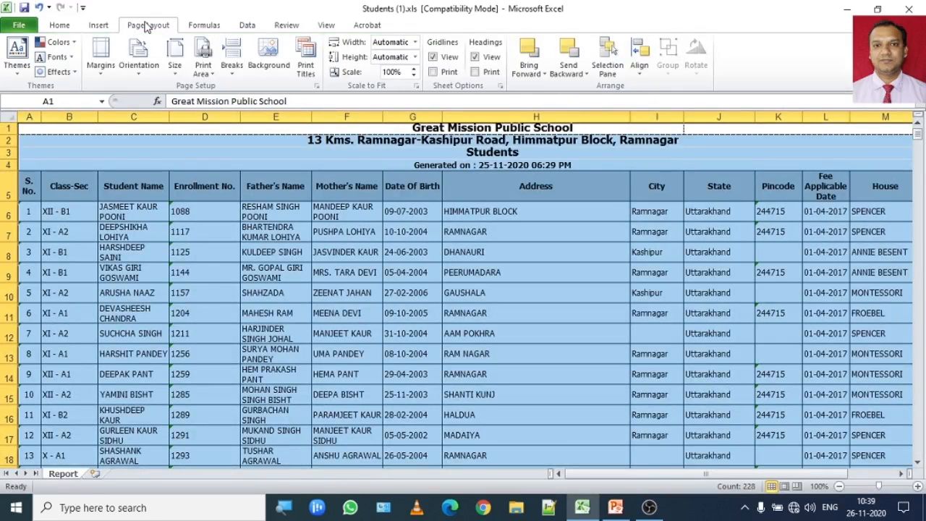
# Clear the existing print area and set report rows 1 to 18 as the new print area
pyautogui.click(204, 72)
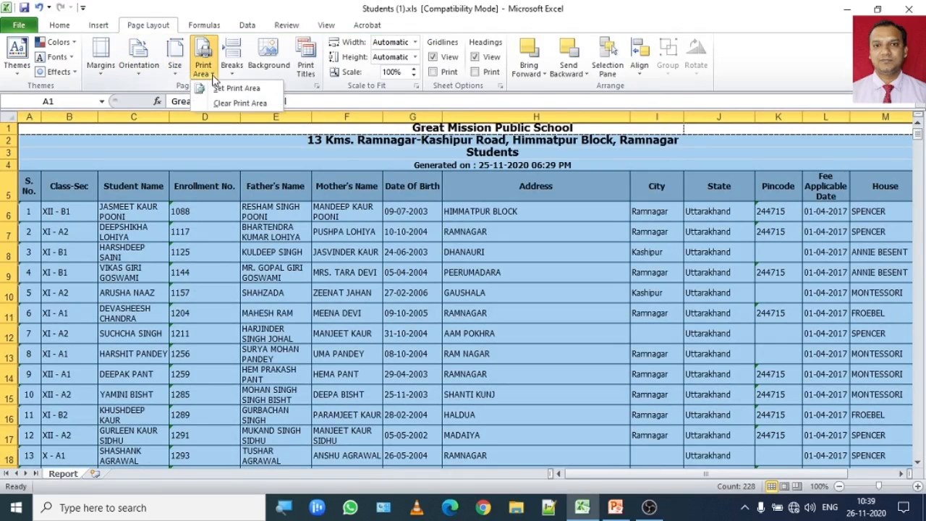
pyautogui.click(227, 103)
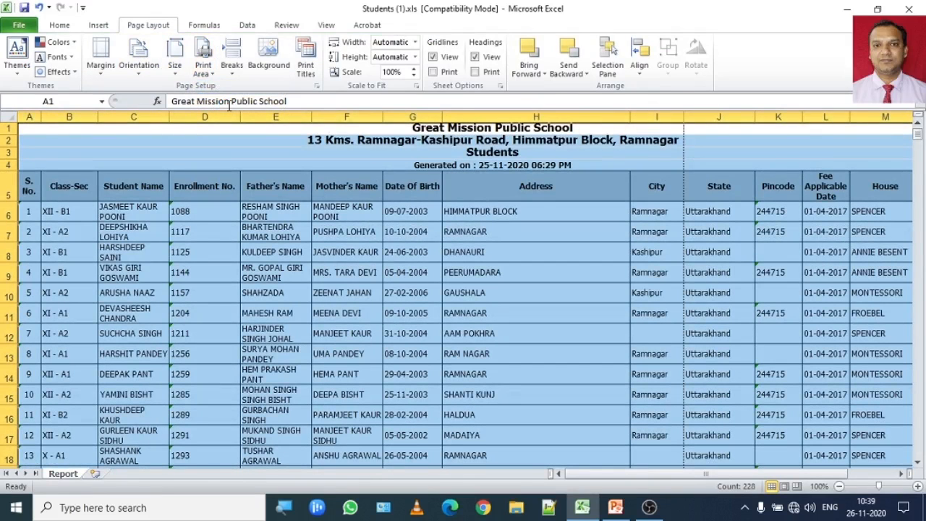
pyautogui.click(230, 102)
pyautogui.click(265, 239)
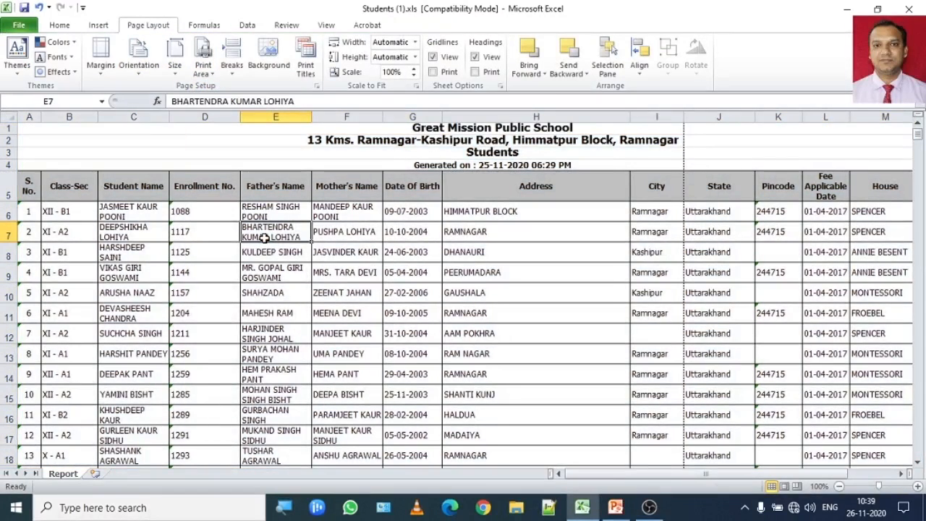
pyautogui.click(352, 130)
pyautogui.moveTo(351, 130); pyautogui.dragTo(340, 458)
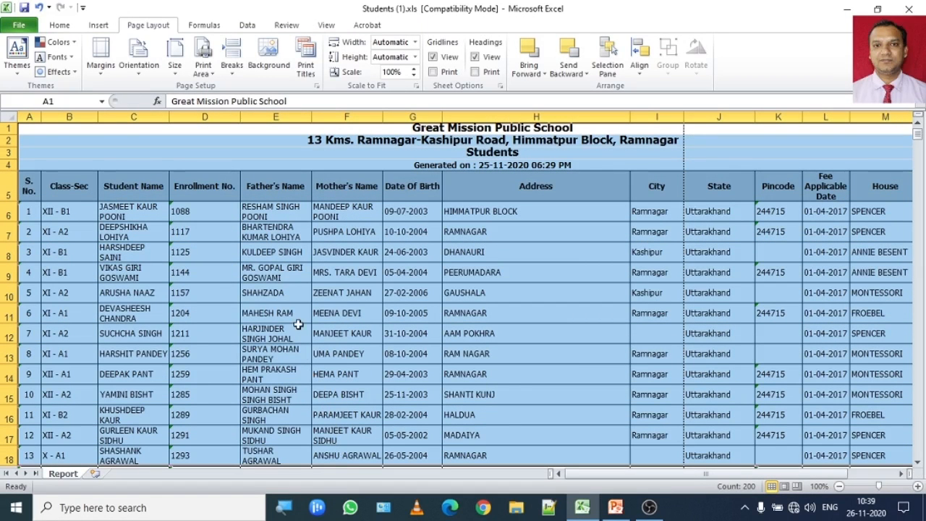
pyautogui.click(204, 71)
pyautogui.click(224, 88)
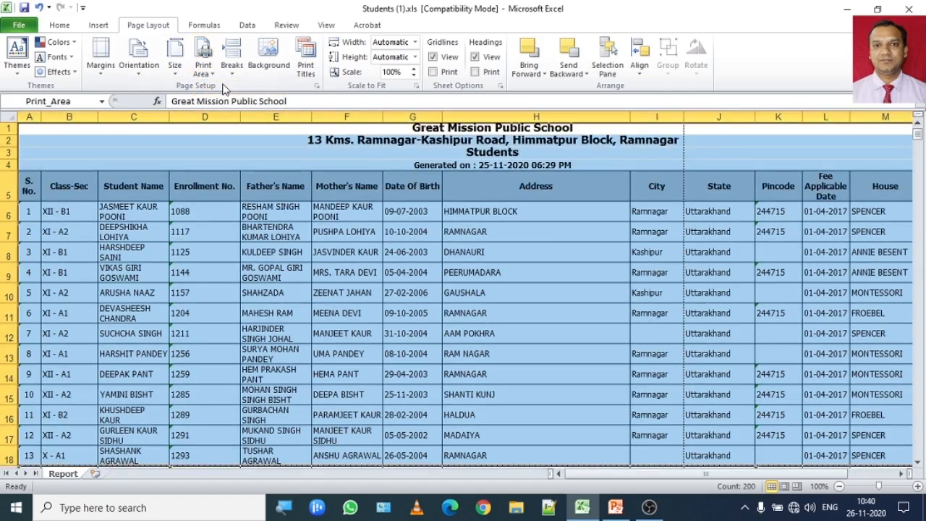
# Check both pages of the new print area in the print preview and return to the page layout settings
pyautogui.click(19, 25)
pyautogui.click(52, 217)
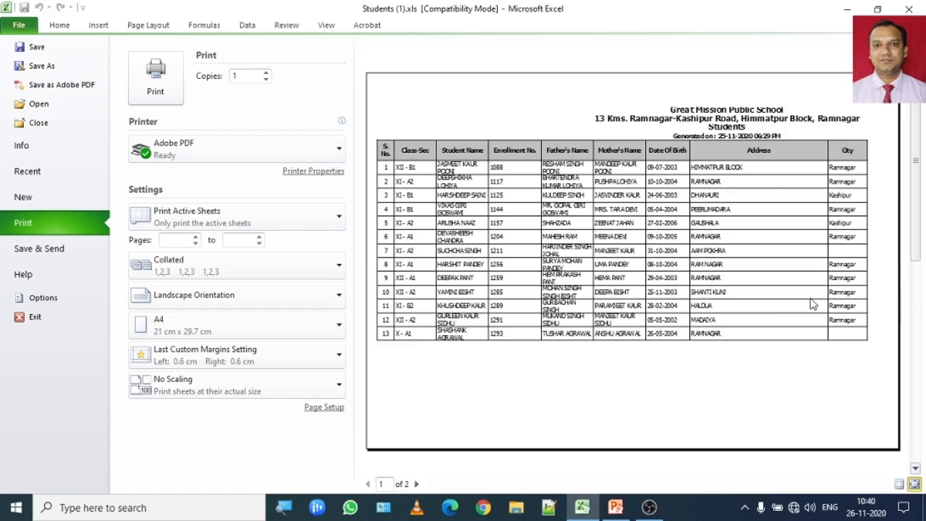
pyautogui.click(417, 484)
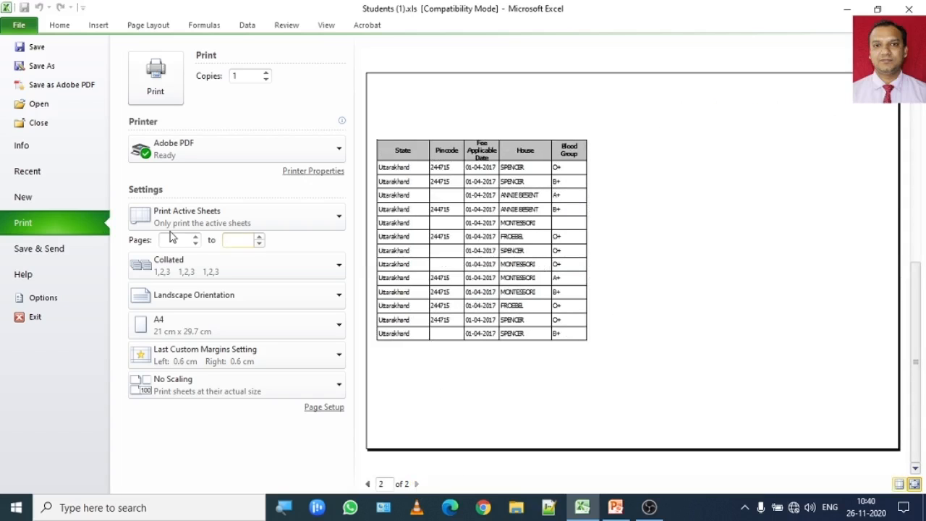
pyautogui.click(148, 25)
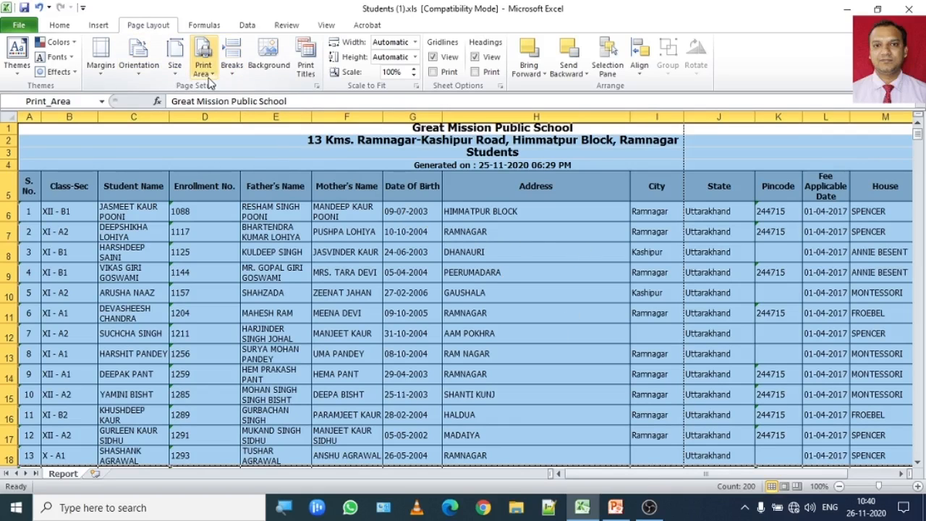
# Examine how the print area and its page break run across the columns from S. No. to Blood Group
pyautogui.click(902, 478)
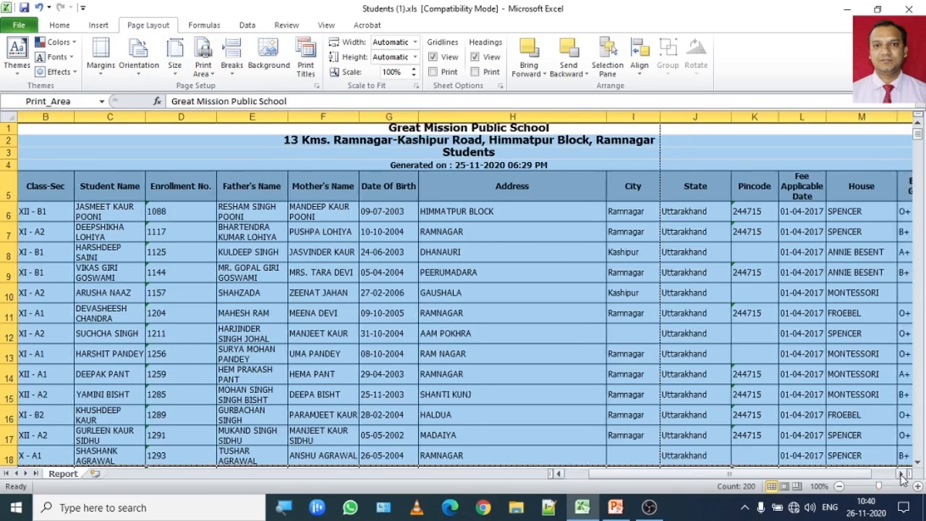
pyautogui.click(902, 478)
pyautogui.click(902, 477)
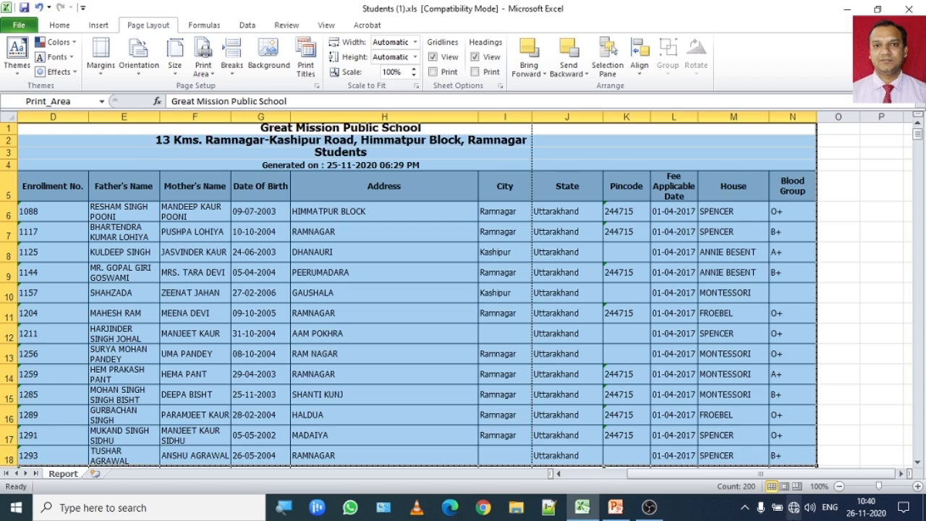
pyautogui.moveTo(800, 476); pyautogui.dragTo(713, 486)
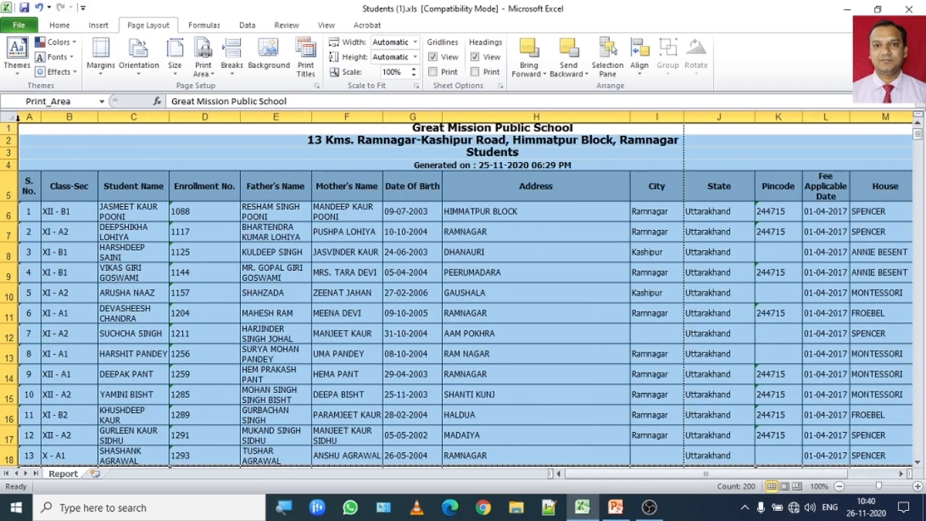
pyautogui.moveTo(831, 474); pyautogui.dragTo(874, 478)
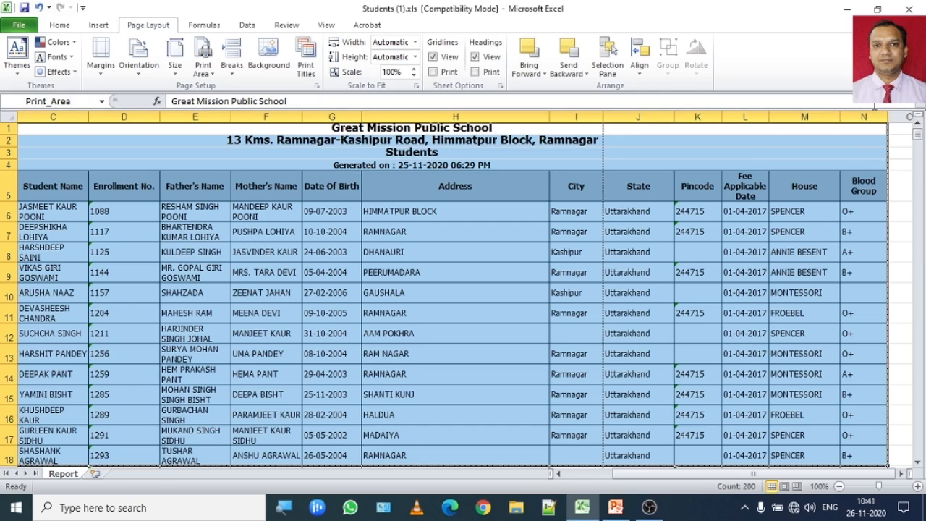
pyautogui.moveTo(650, 475); pyautogui.dragTo(586, 477)
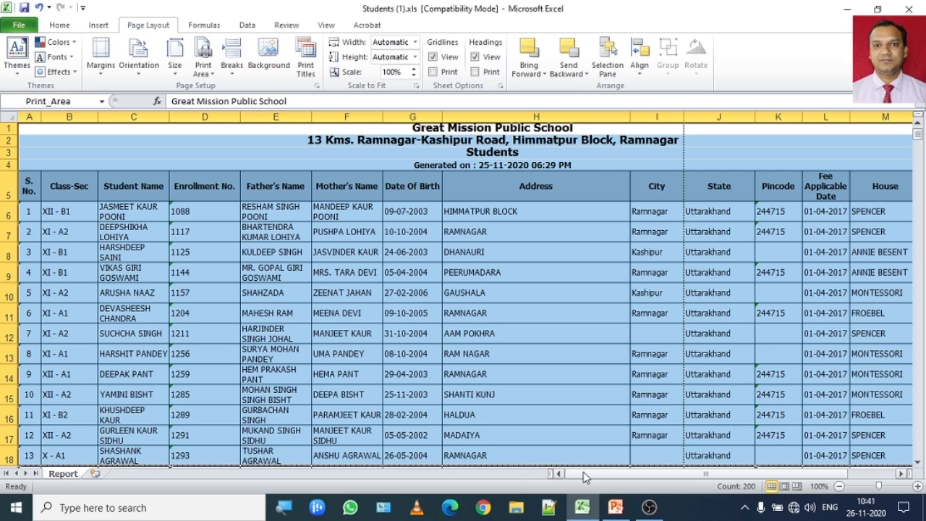
pyautogui.click(449, 230)
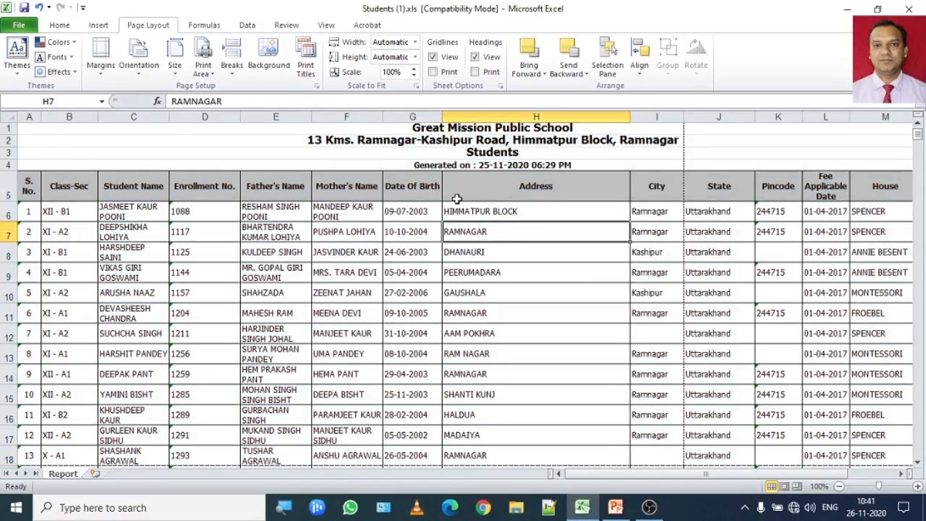
# Examine the last rows of the student list and return to the school title in cell A1
pyautogui.click(472, 125)
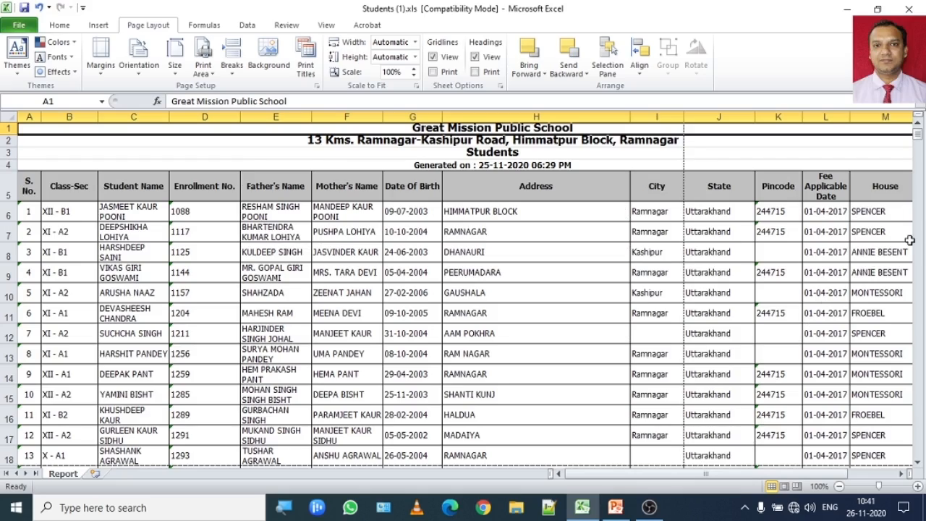
pyautogui.moveTo(918, 129); pyautogui.dragTo(919, 469)
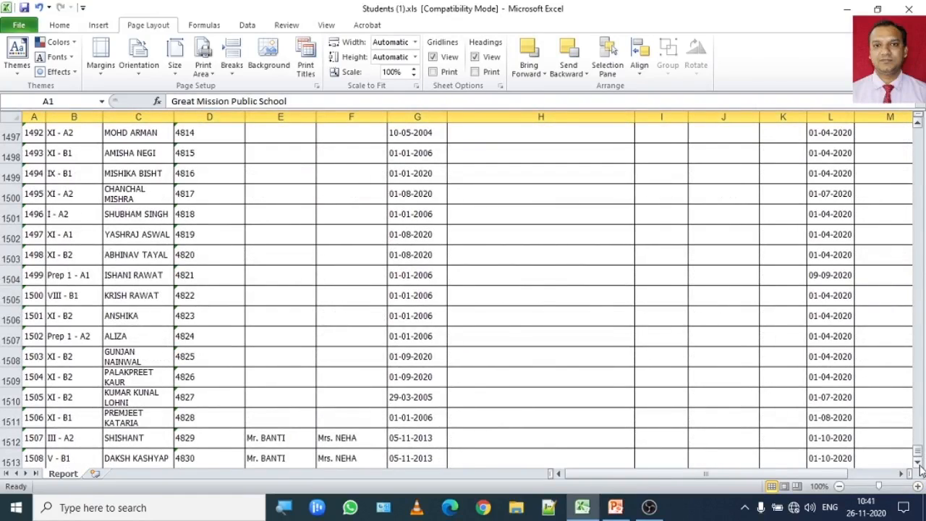
pyautogui.scroll(-2, 917, 463)
pyautogui.click(572, 370)
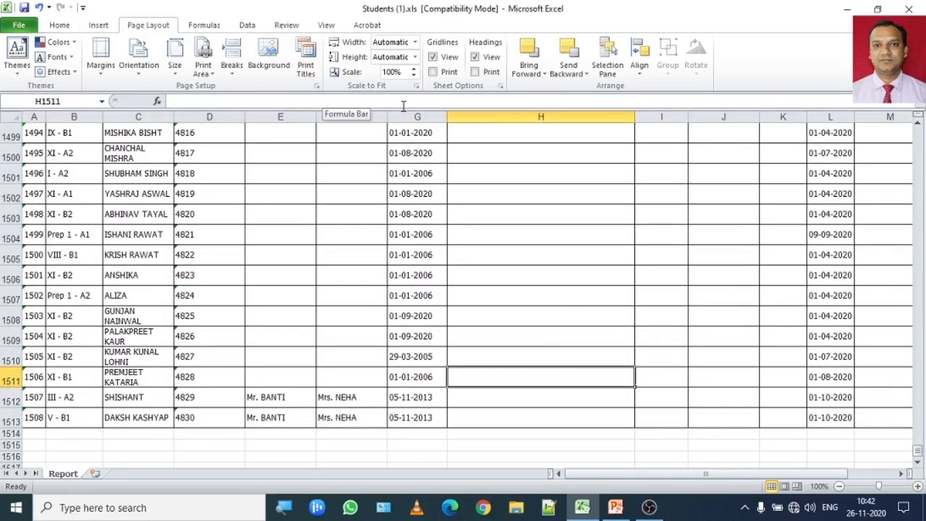
pyautogui.click(203, 194)
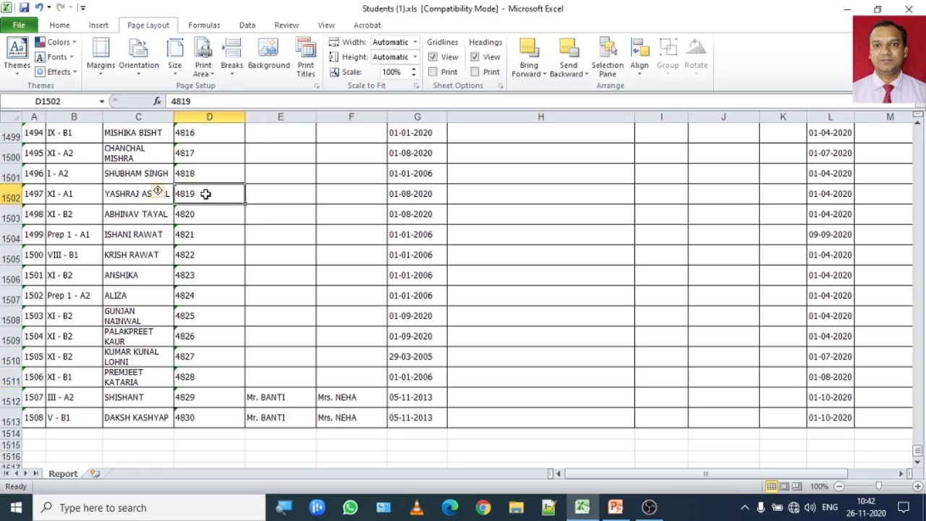
pyautogui.click(499, 237)
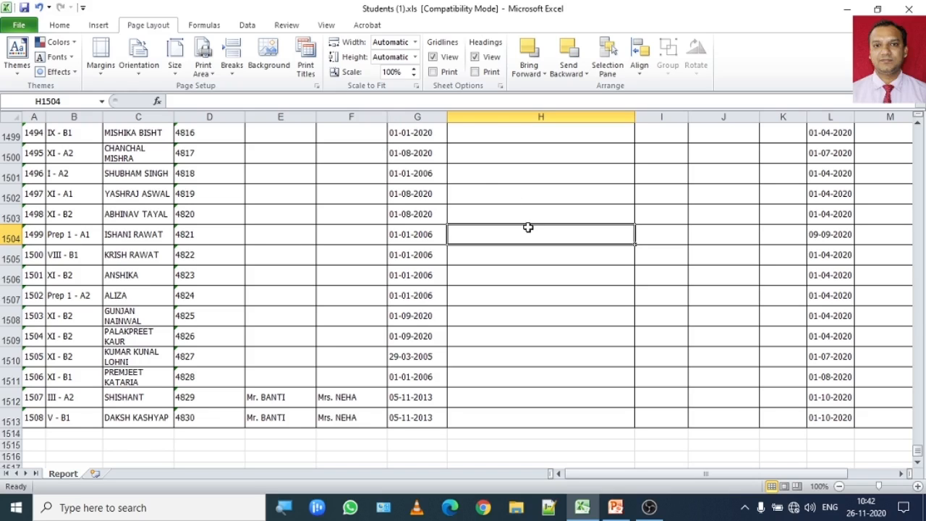
pyautogui.hotkey('ctrl', 'Home')
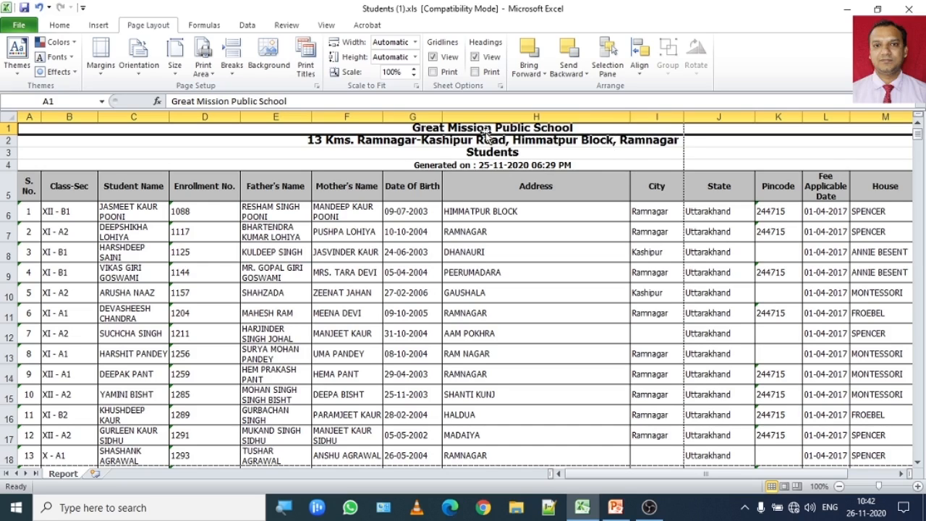
# Fill the merged school title cell A1 with the blue theme color
pyautogui.click(61, 29)
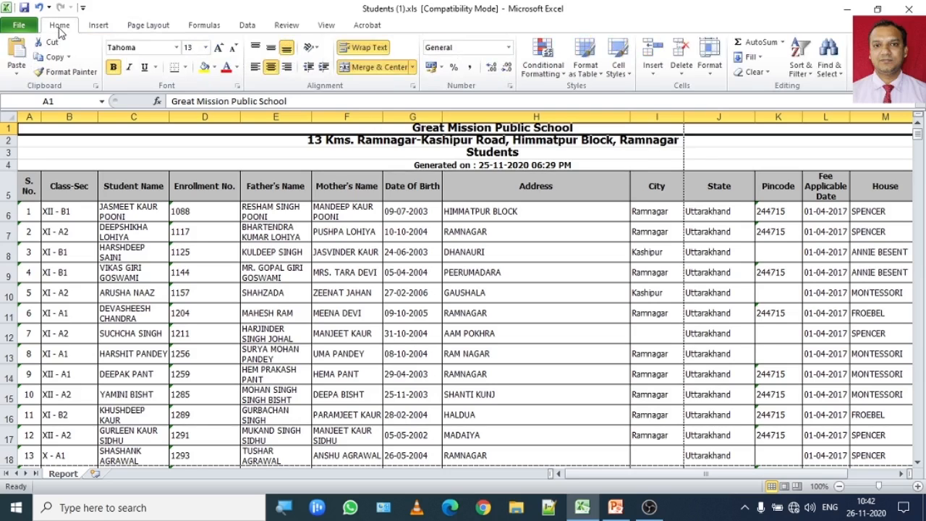
pyautogui.click(214, 67)
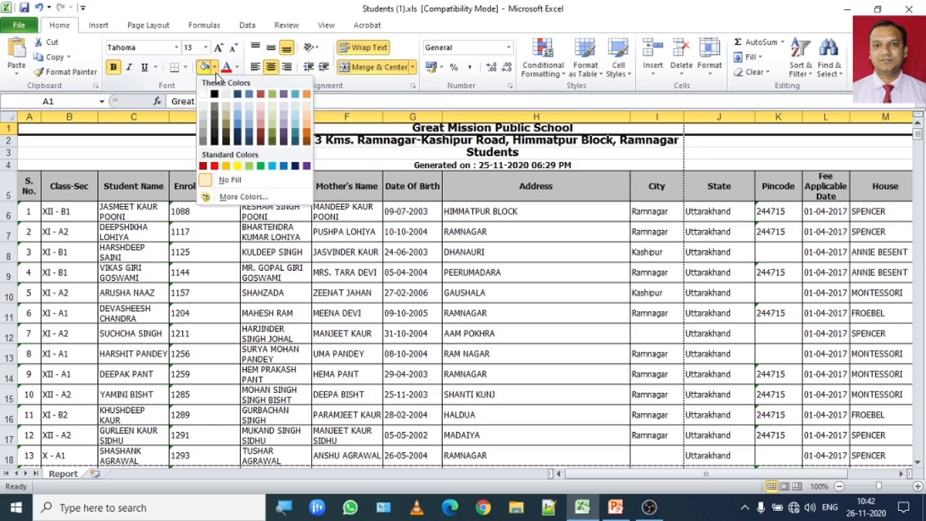
pyautogui.click(250, 97)
# Try copying the Students heading's formatting onto rows 2 and 3 with Format Painter, and undo it
pyautogui.click(391, 155)
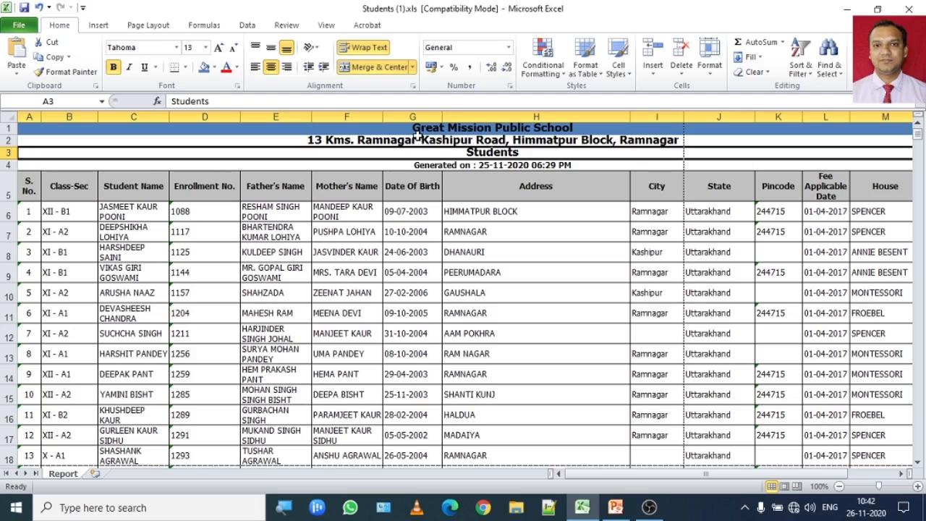
pyautogui.click(66, 72)
pyautogui.moveTo(119, 140); pyautogui.dragTo(119, 151)
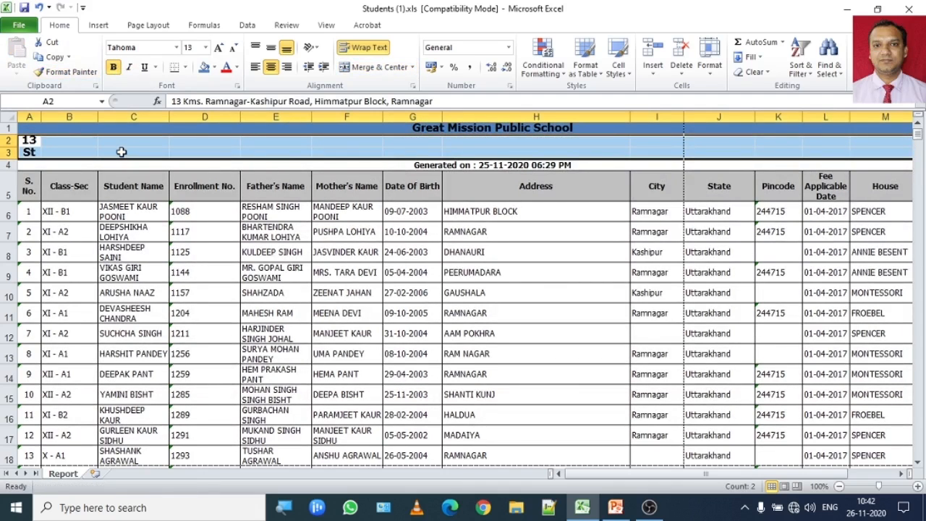
pyautogui.hotkey('ctrl', 'z')
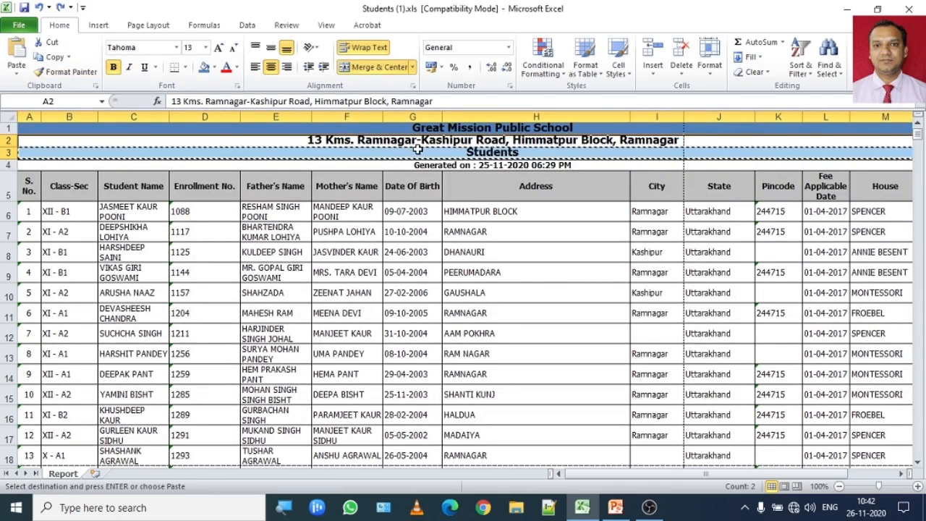
# Apply the same blue fill to the address, Students and Generated on heading rows, A2 to A4
pyautogui.click(205, 67)
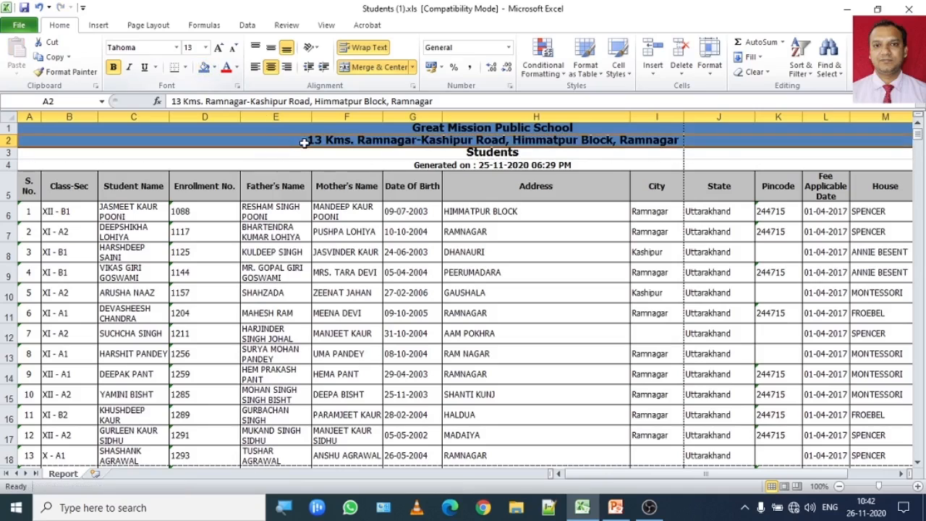
pyautogui.click(335, 158)
pyautogui.click(204, 67)
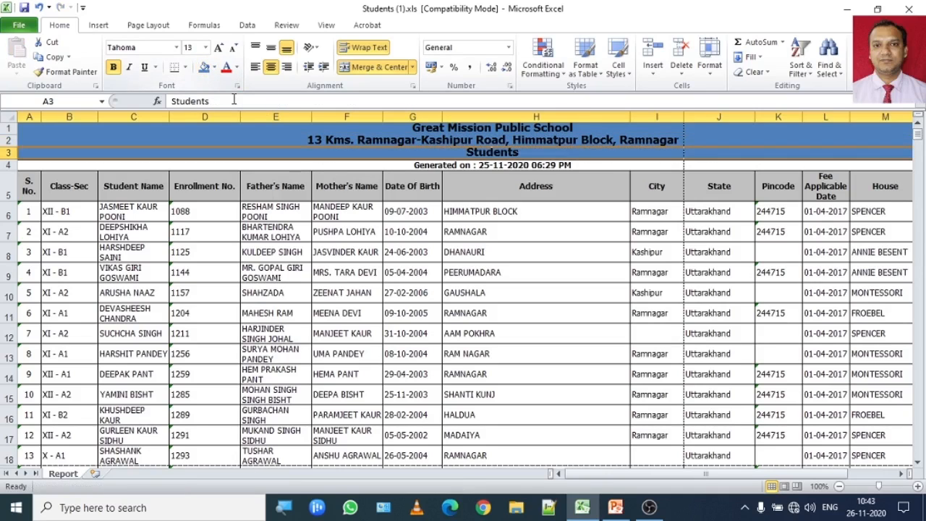
pyautogui.click(455, 165)
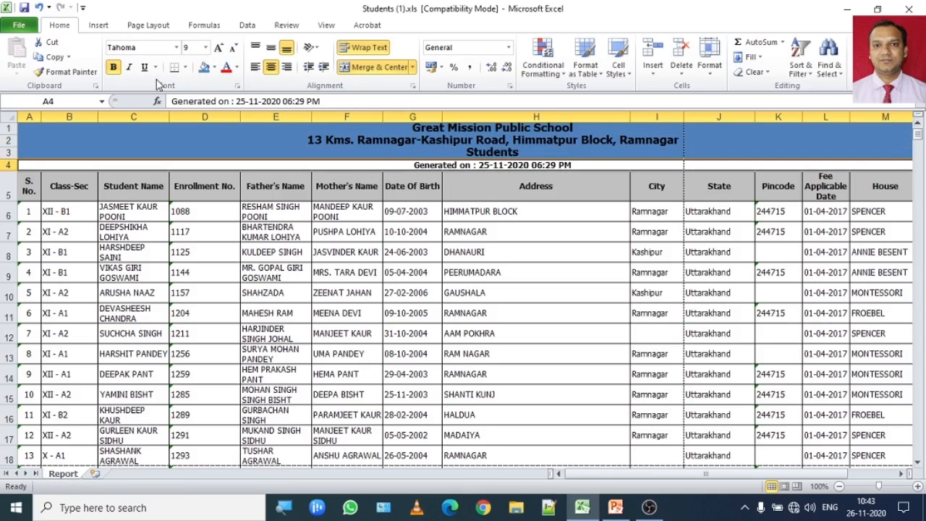
pyautogui.click(204, 67)
pyautogui.click(576, 265)
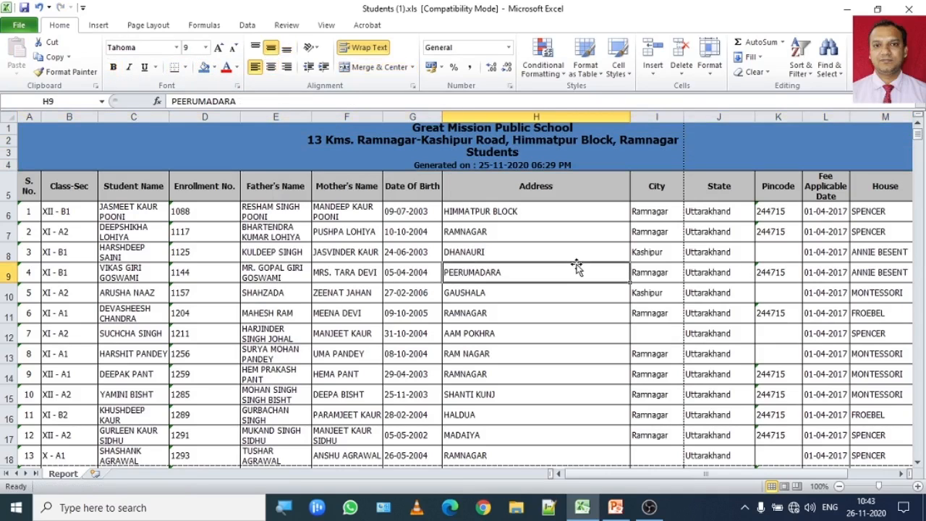